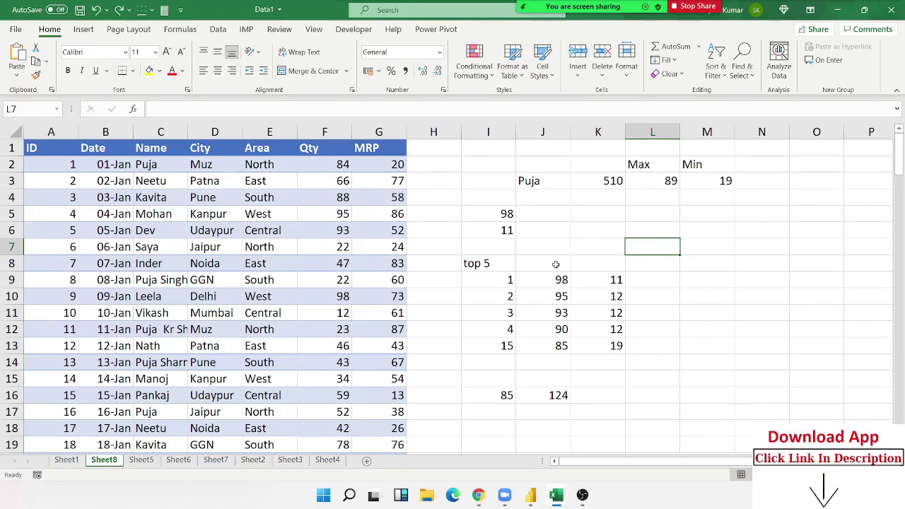
Review the MAXIFS, MINIFS and SUMIF formulas without editing them
{"action": "left_click", "coordinate": [657, 181]}
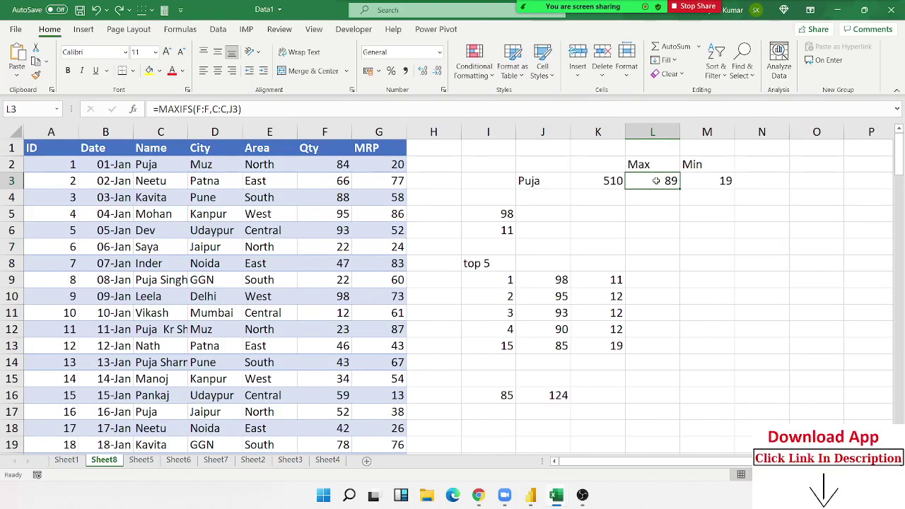
{"action": "double_click", "coordinate": [675, 182]}
{"action": "key", "text": "Escape"}
{"action": "left_click", "coordinate": [717, 180]}
{"action": "double_click", "coordinate": [717, 180]}
{"action": "key", "text": "Escape"}
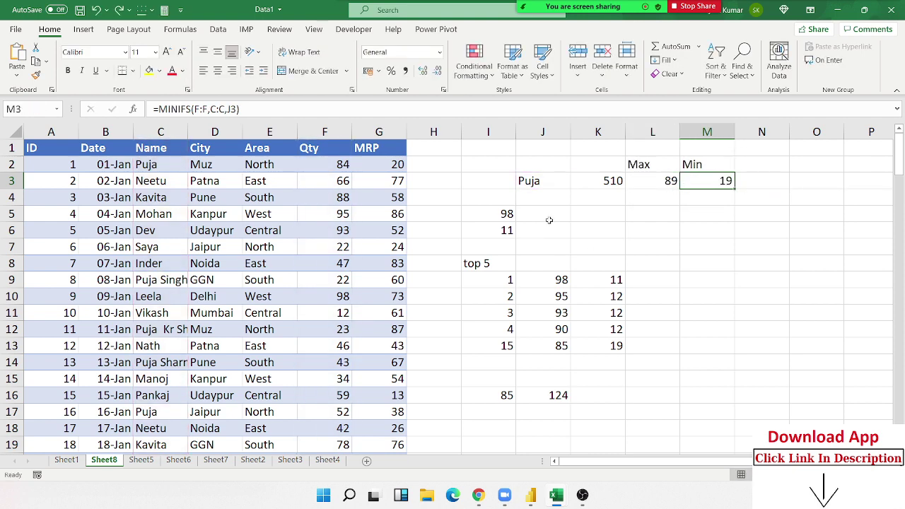
{"action": "double_click", "coordinate": [600, 187]}
{"action": "key", "text": "Escape"}
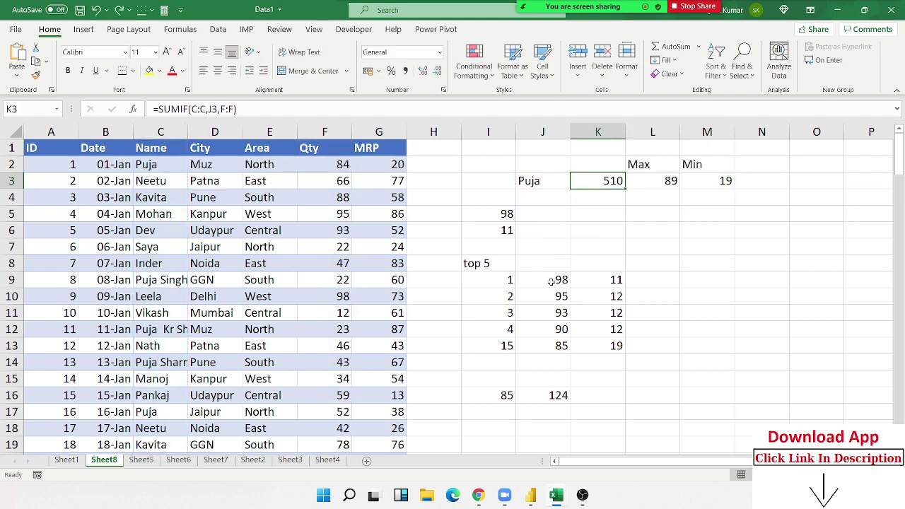
Review the top-5 LARGE and SMALL formulas, leaving them unchanged
{"action": "left_click", "coordinate": [552, 281]}
{"action": "double_click", "coordinate": [552, 281]}
{"action": "key", "text": "Escape"}
{"action": "double_click", "coordinate": [601, 279]}
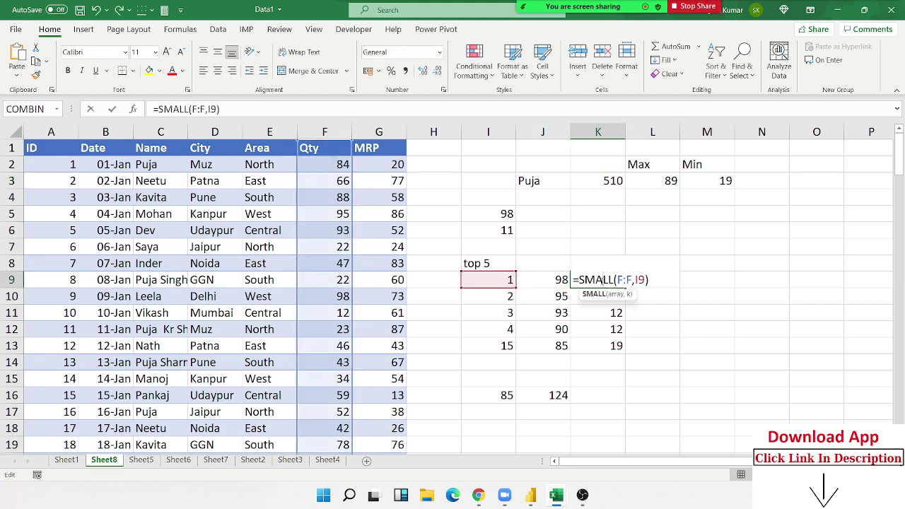
{"action": "key", "text": "Escape"}
{"action": "left_click", "coordinate": [601, 247]}
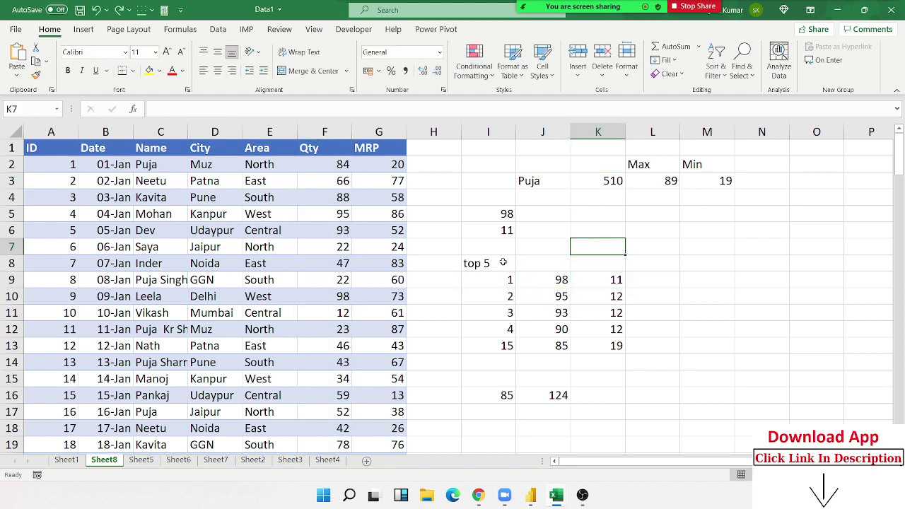
Insert blank columns at column H, then remove the surplus ones
{"action": "left_click", "coordinate": [451, 132]}
{"action": "key", "text": "ctrl+shift+equal"}
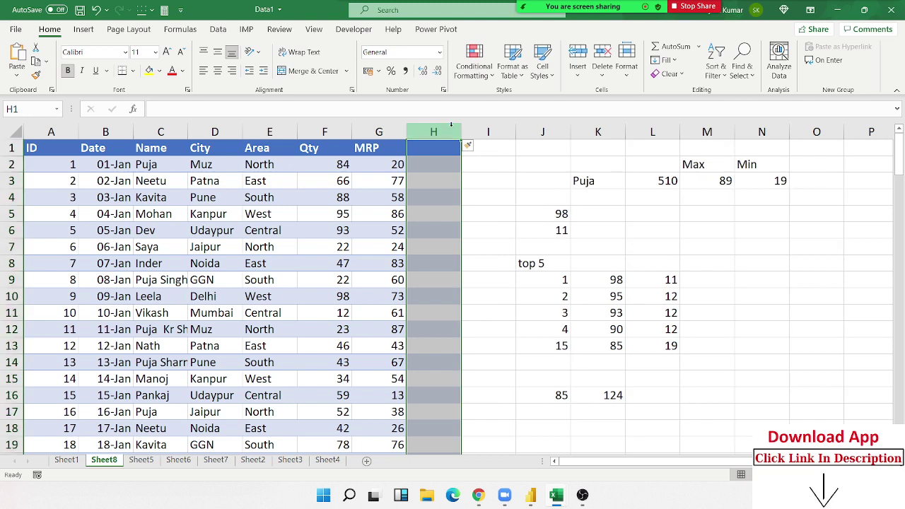
{"action": "key", "text": "ctrl+shift+equal"}
{"action": "key", "text": "ctrl+shift+equal"}
{"action": "key", "text": "ctrl+minus"}
{"action": "key", "text": "ctrl+minus"}
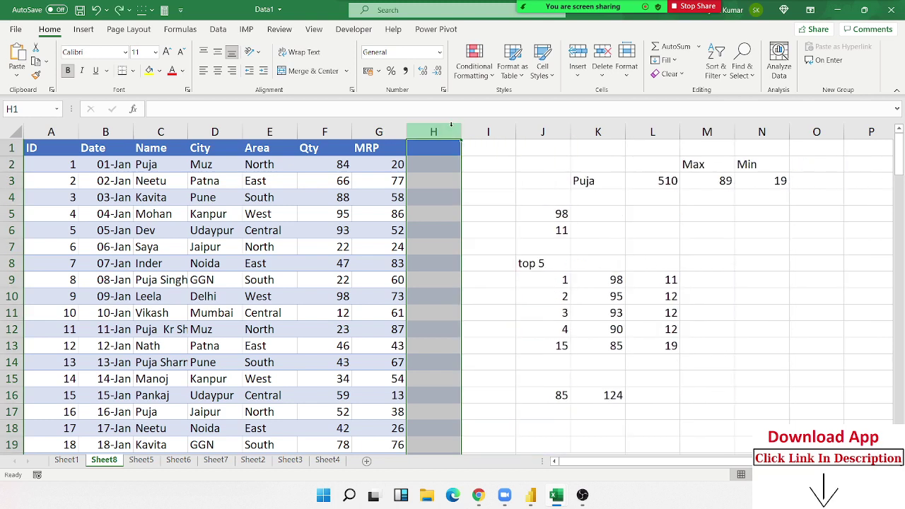
{"action": "left_click", "coordinate": [499, 141]}
Delete columns J through N holding the old calculation results
{"action": "left_click", "coordinate": [523, 132]}
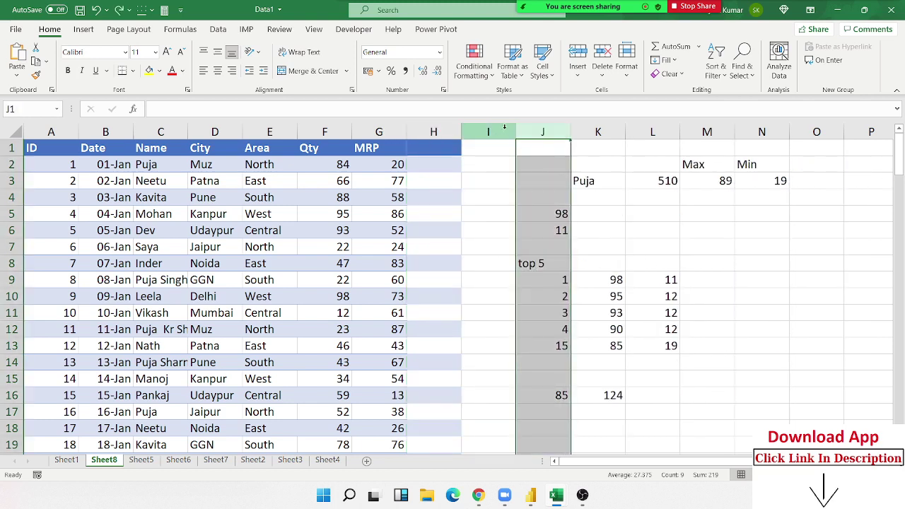
{"action": "left_click", "coordinate": [504, 131]}
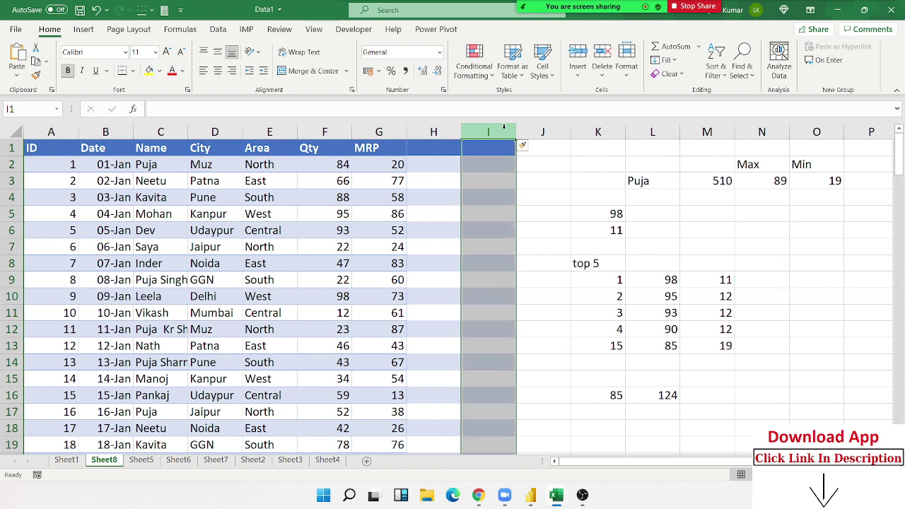
{"action": "left_click_drag", "start_coordinate": [542, 132], "coordinate": [894, 147]}
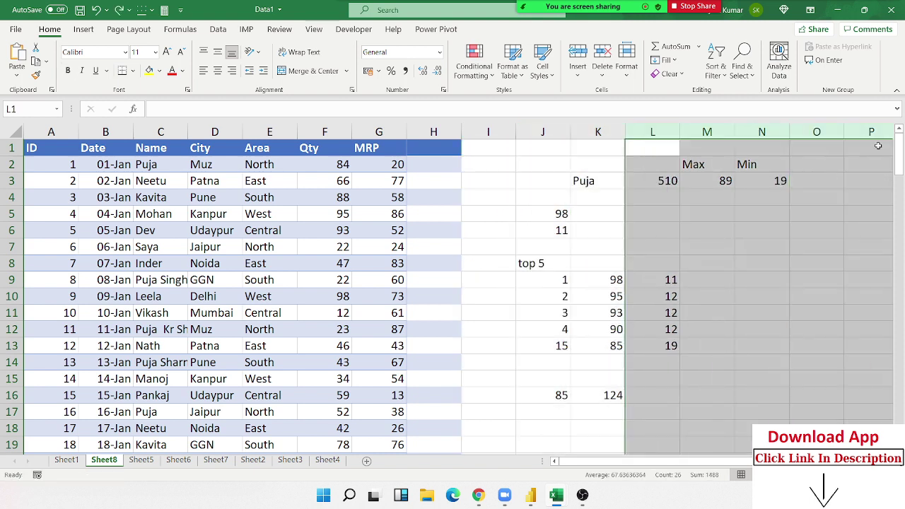
{"action": "left_click", "coordinate": [600, 133]}
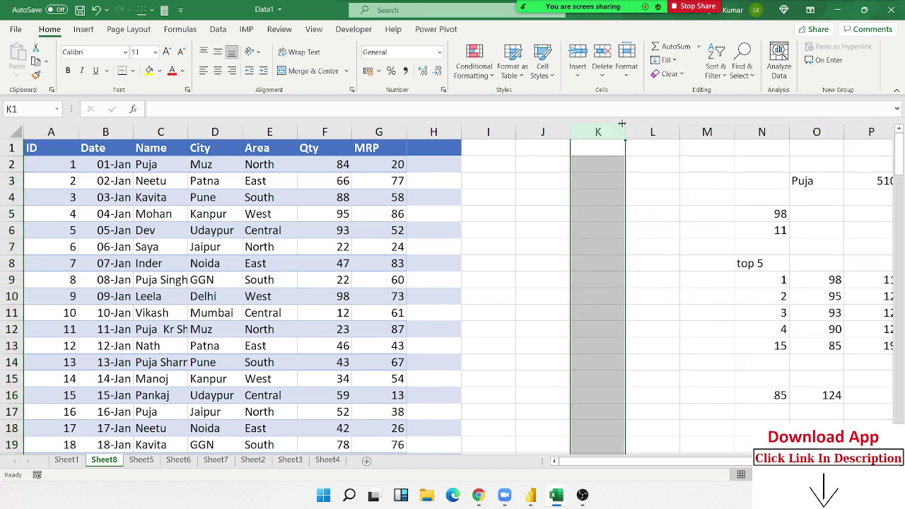
{"action": "left_click", "coordinate": [299, 249]}
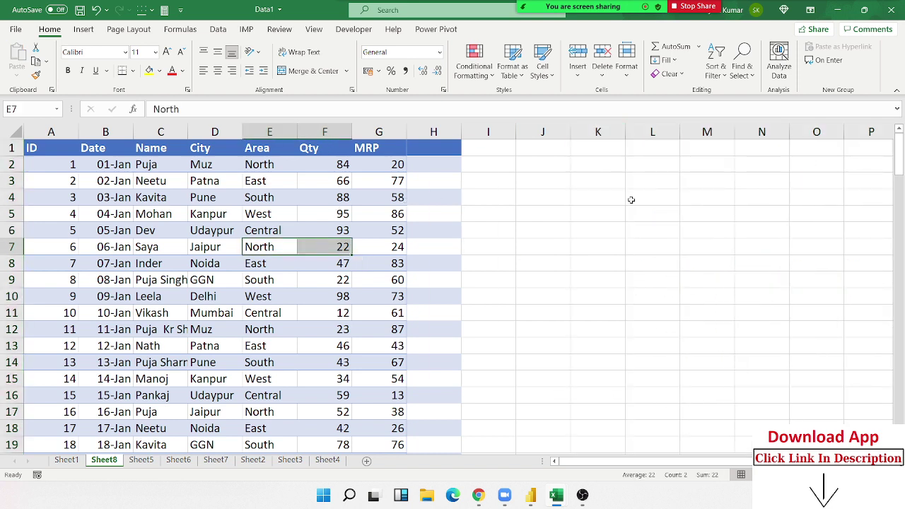
Enter the Name heading with Puja and Leela in J3:J5
{"action": "left_click", "coordinate": [599, 185]}
{"action": "left_click", "coordinate": [539, 188]}
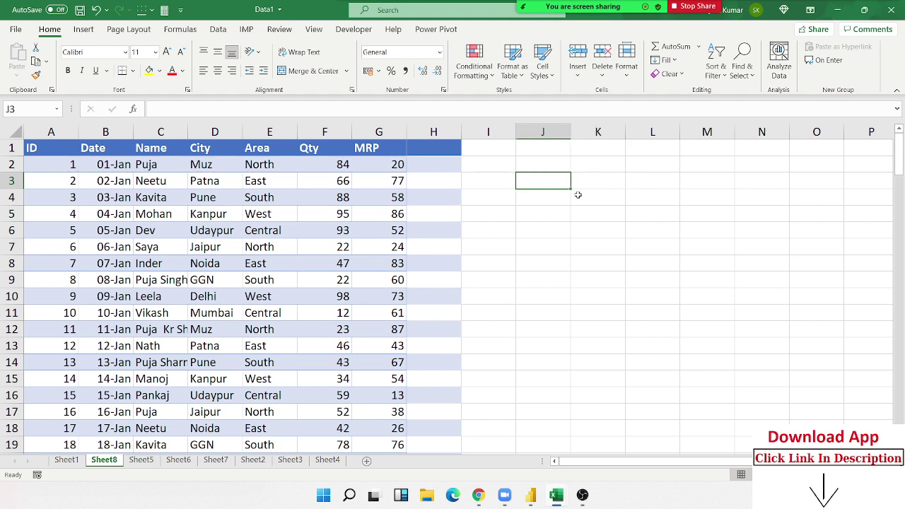
{"action": "type", "text": "Nam"}
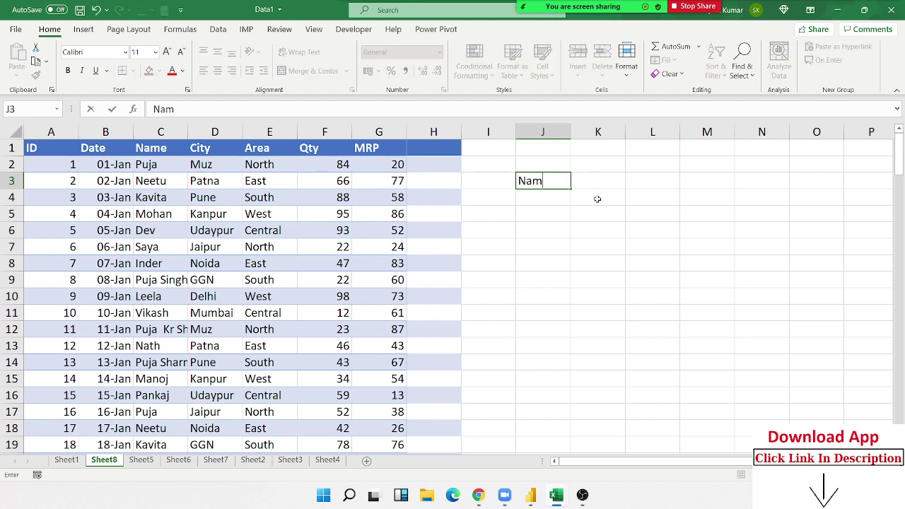
{"action": "type", "text": "e"}
{"action": "key", "text": "Return"}
{"action": "type", "text": "Pu"}
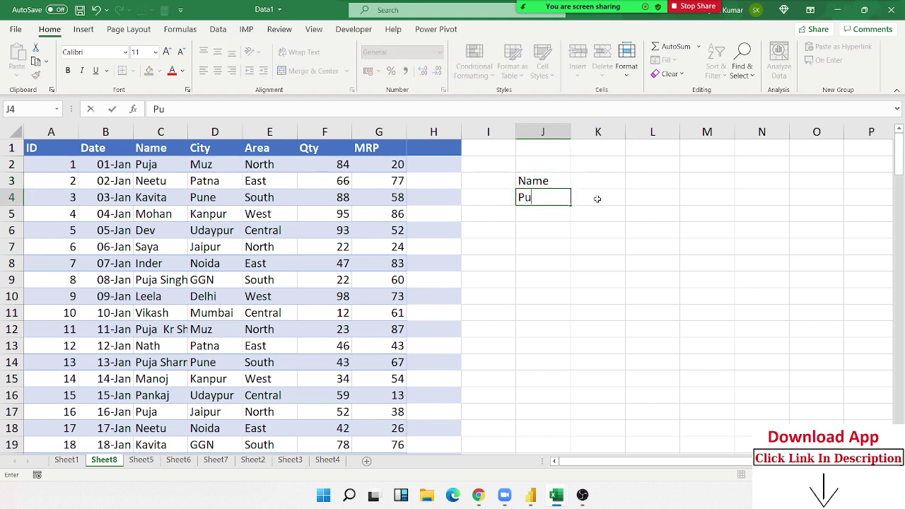
{"action": "type", "text": "ja"}
{"action": "key", "text": "Return"}
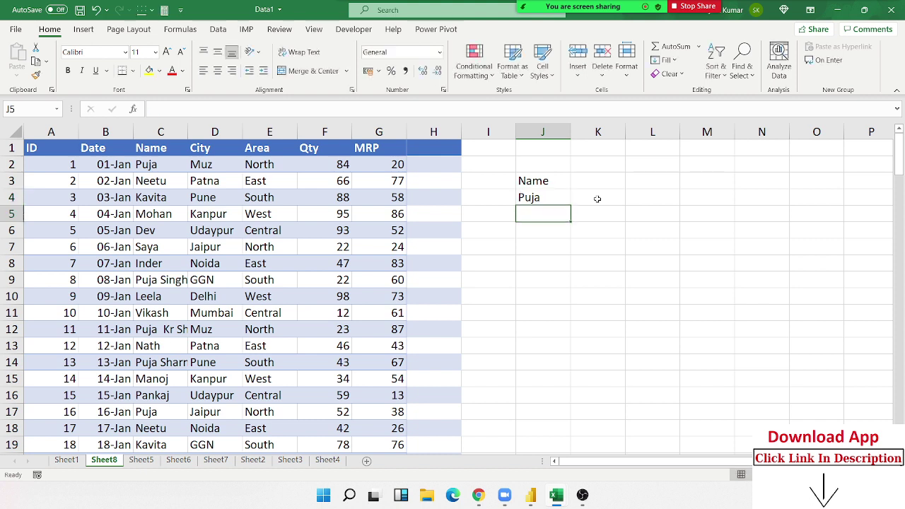
{"action": "type", "text": "Leela"}
{"action": "key", "text": "Return"}
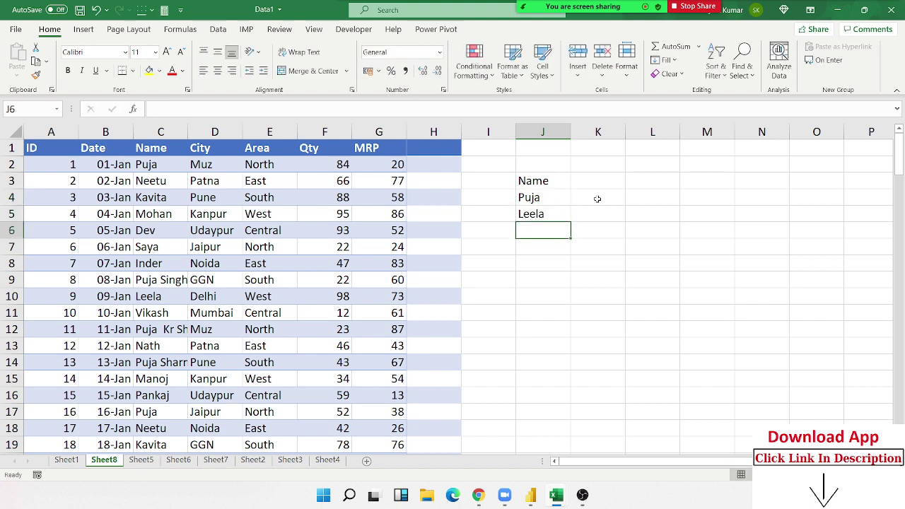
Discard a stray third name entry and add the City heading in K3
{"action": "type", "text": "Ma"}
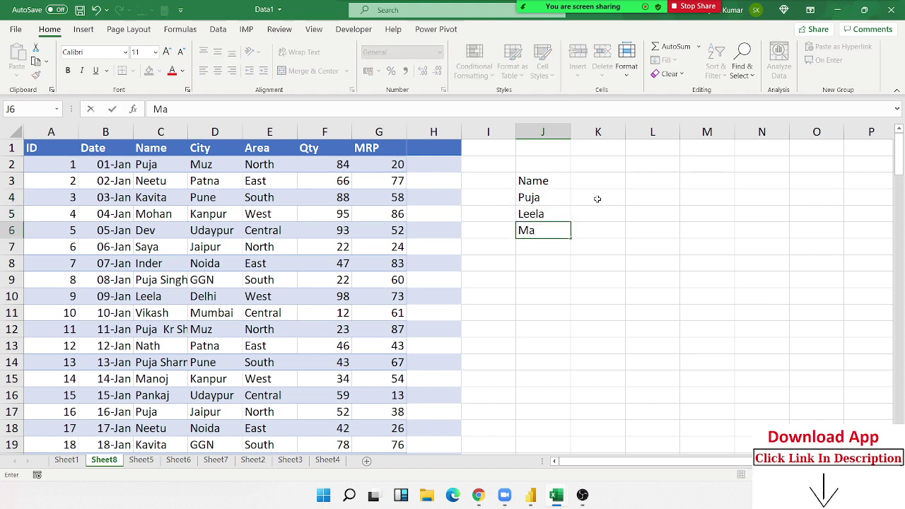
{"action": "type", "text": "no"}
{"action": "type", "text": "o"}
{"action": "key", "text": "BackSpace"}
{"action": "key", "text": "Escape"}
{"action": "key", "text": "Up"}
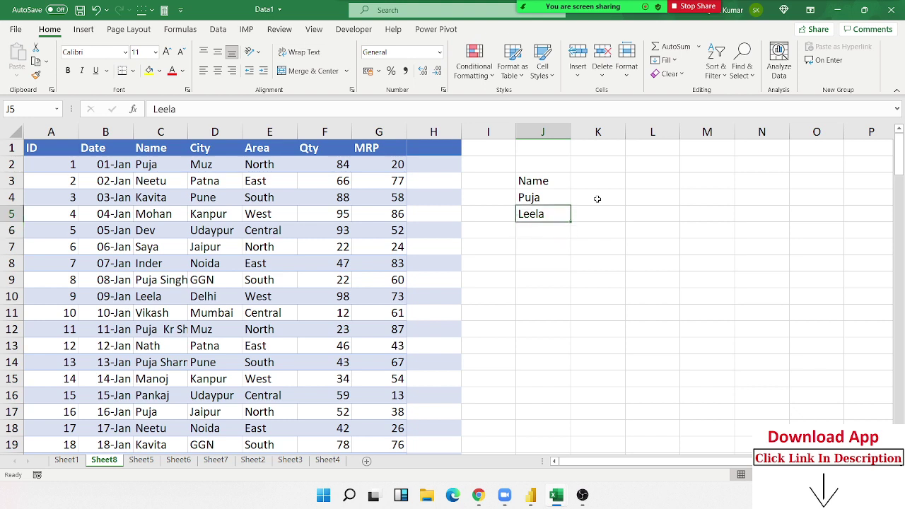
{"action": "key", "text": "Up"}
{"action": "key", "text": "Up"}
{"action": "key", "text": "Up"}
{"action": "key", "text": "Right"}
{"action": "key", "text": "Down"}
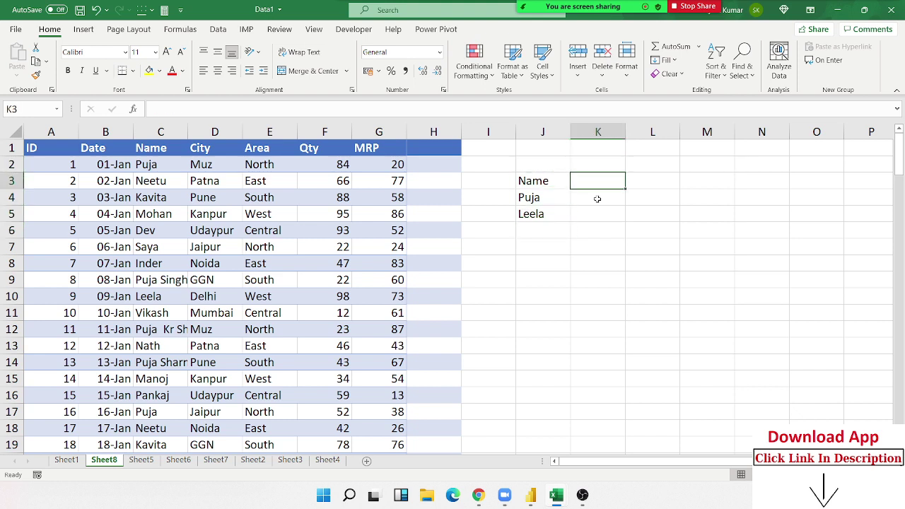
{"action": "type", "text": "Cit"}
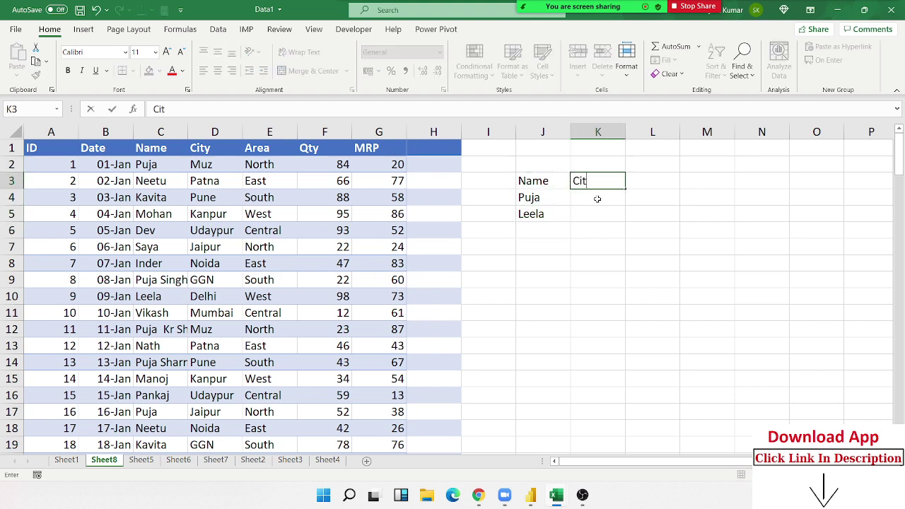
{"action": "type", "text": "y"}
{"action": "key", "text": "Return"}
Enter Delhi in K5 and Noida in K6 under City
{"action": "key", "text": "Down"}
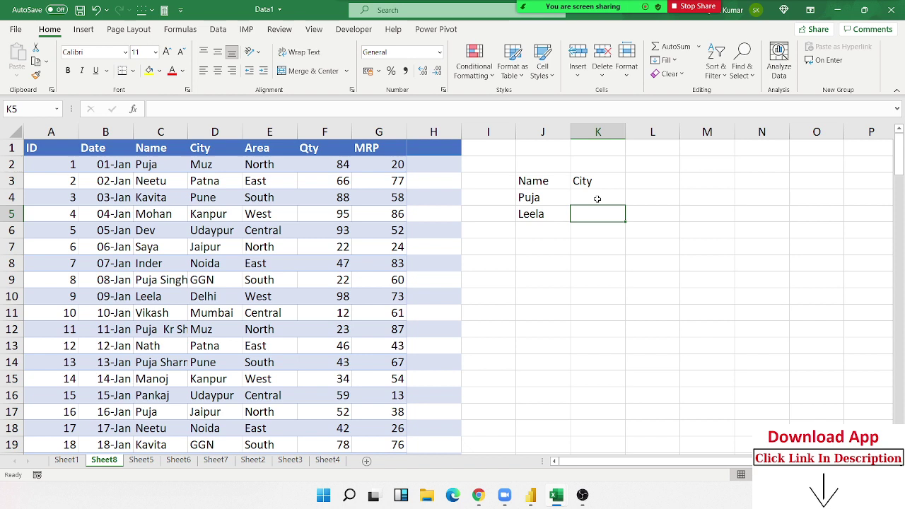
{"action": "type", "text": "De"}
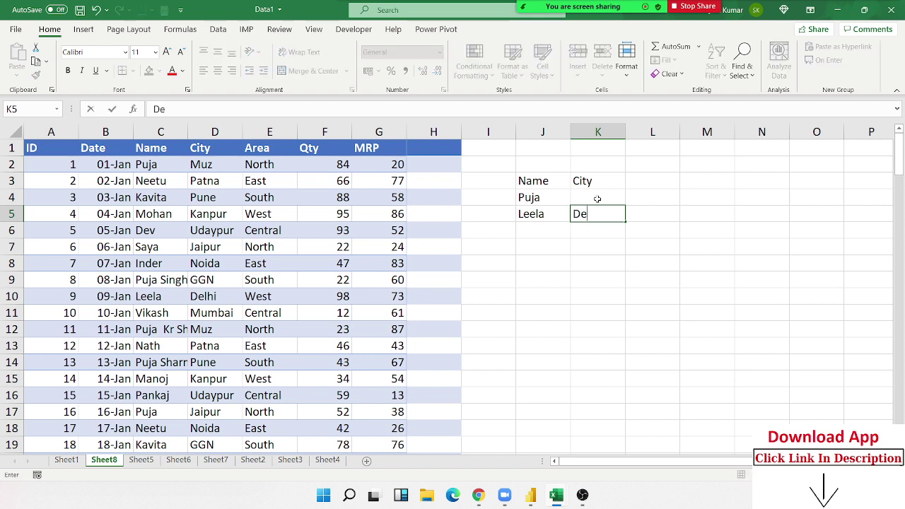
{"action": "type", "text": "lhi"}
{"action": "key", "text": "Return"}
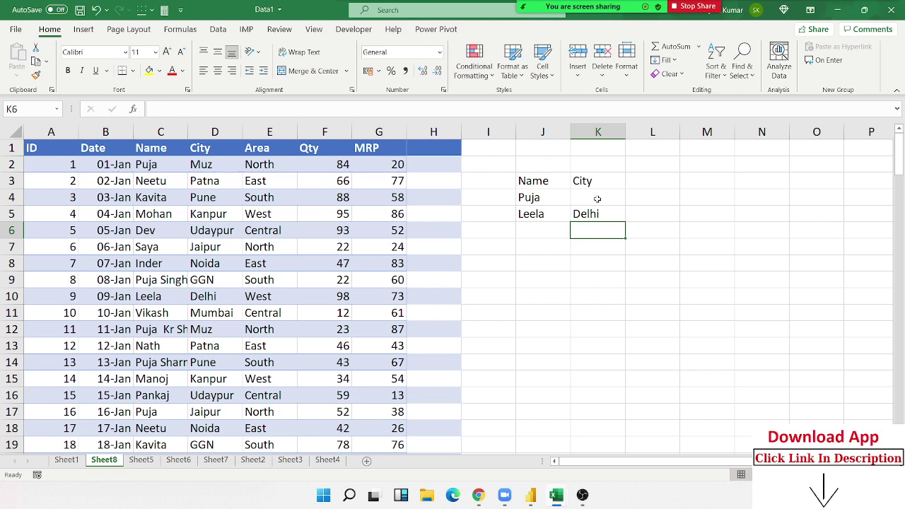
{"action": "type", "text": "N"}
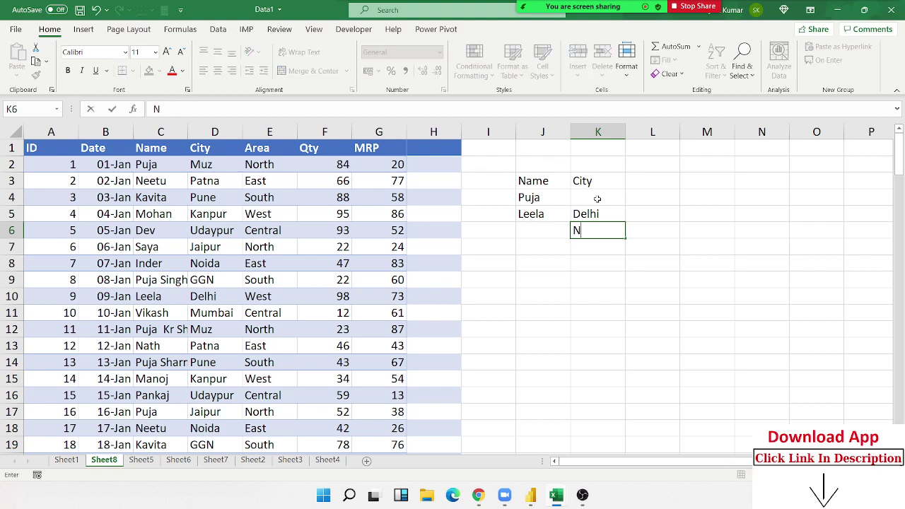
{"action": "type", "text": "oida"}
{"action": "key", "text": "Return"}
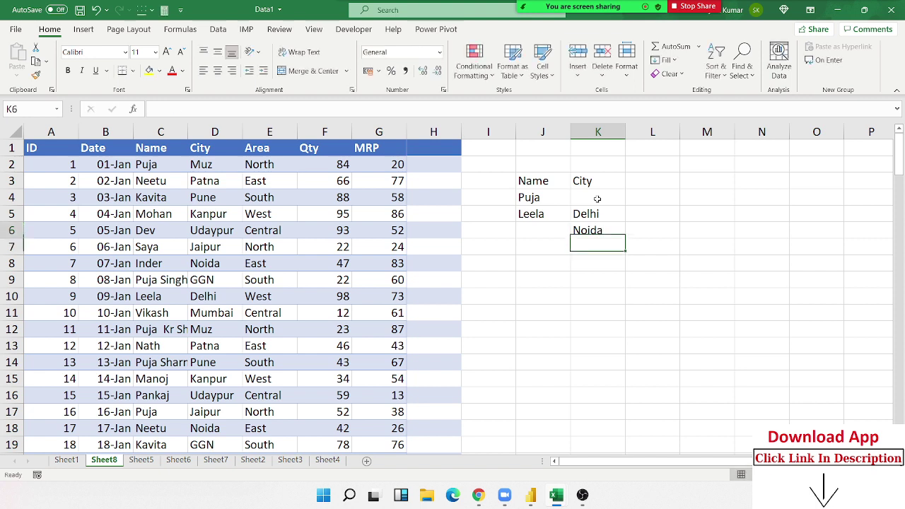
{"action": "key", "text": "Up"}
{"action": "key", "text": "Up"}
{"action": "key", "text": "Up"}
{"action": "key", "text": "Up"}
{"action": "key", "text": "Right"}
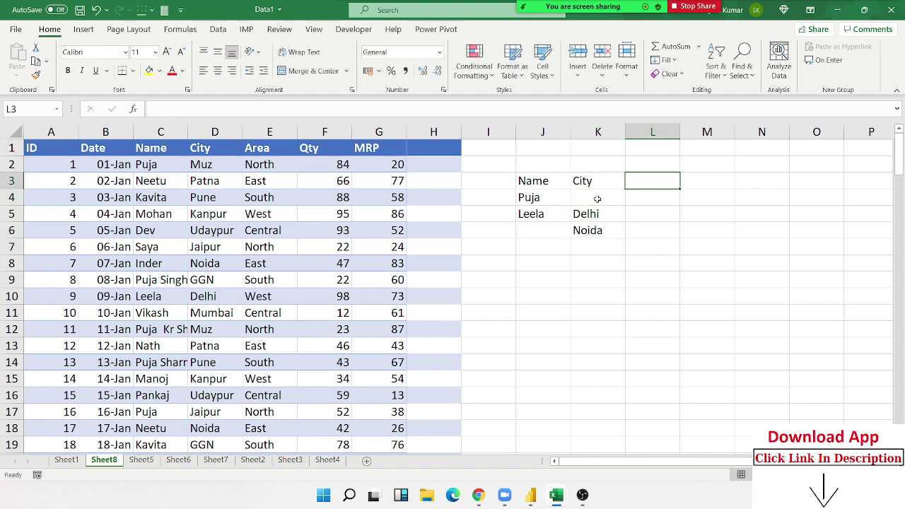
Add the Area heading in L3 with North as its condition in L4
{"action": "type", "text": "Area"}
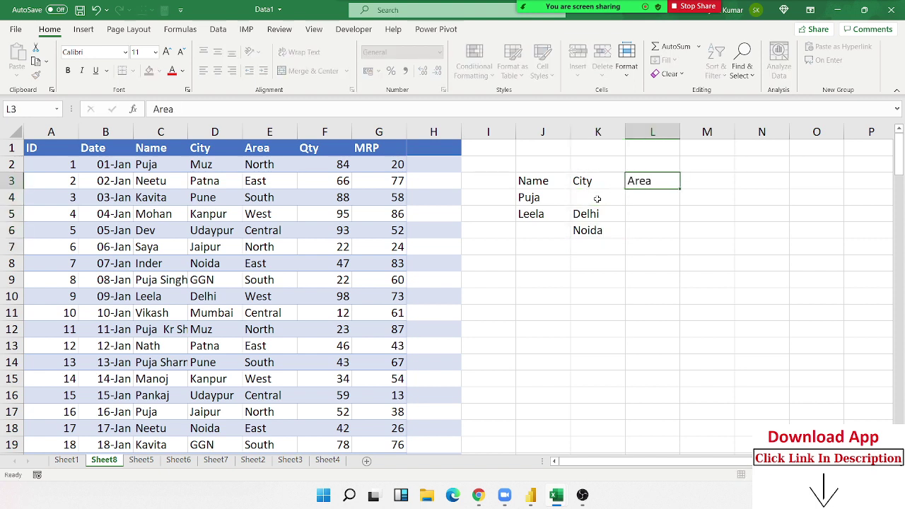
{"action": "key", "text": "Return"}
{"action": "key", "text": "Left"}
{"action": "key", "text": "Left"}
{"action": "key", "text": "Right"}
{"action": "key", "text": "Right"}
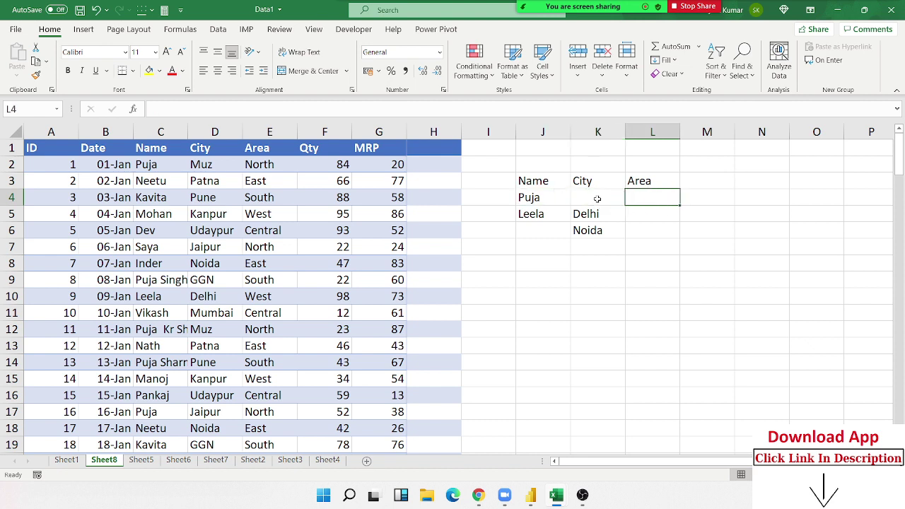
{"action": "type", "text": "No"}
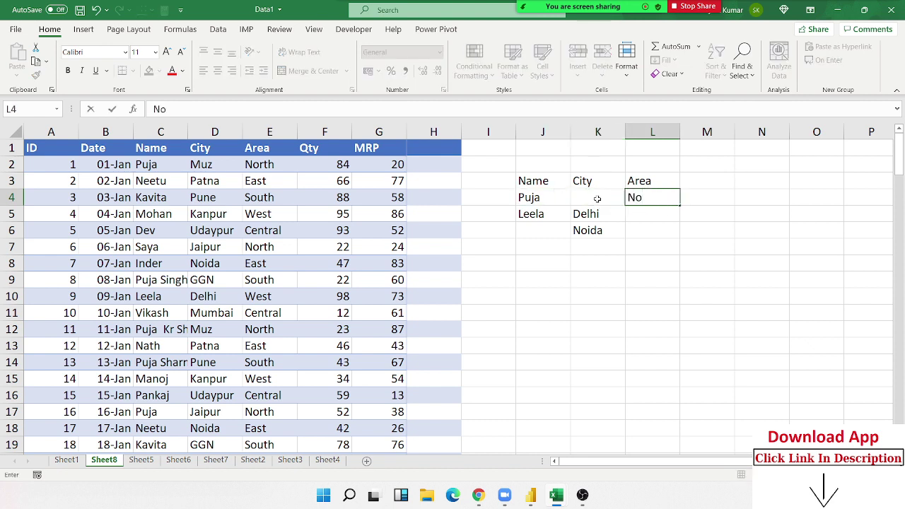
{"action": "type", "text": "rth"}
{"action": "key", "text": "Return"}
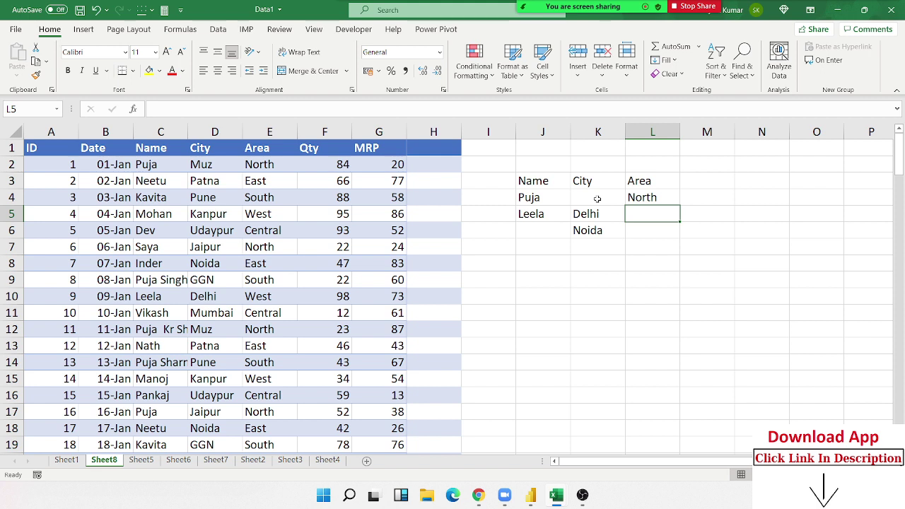
{"action": "key", "text": "Down"}
{"action": "key", "text": "Up"}
{"action": "key", "text": "Up"}
{"action": "key", "text": "Up"}
Add the Qty heading in M3 with conditions >50 in M5 and <40 in M6
{"action": "key", "text": "Right"}
{"action": "type", "text": "Q"}
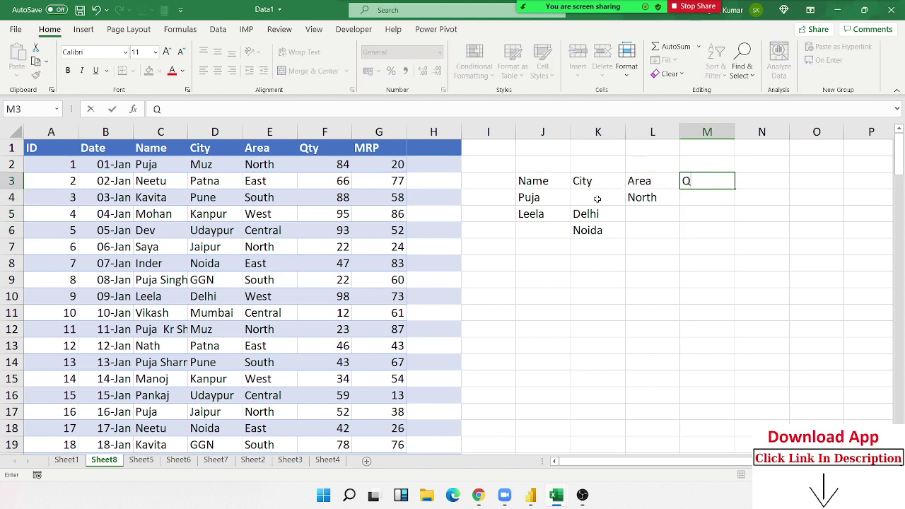
{"action": "type", "text": "ty"}
{"action": "key", "text": "Return"}
{"action": "key", "text": "Down"}
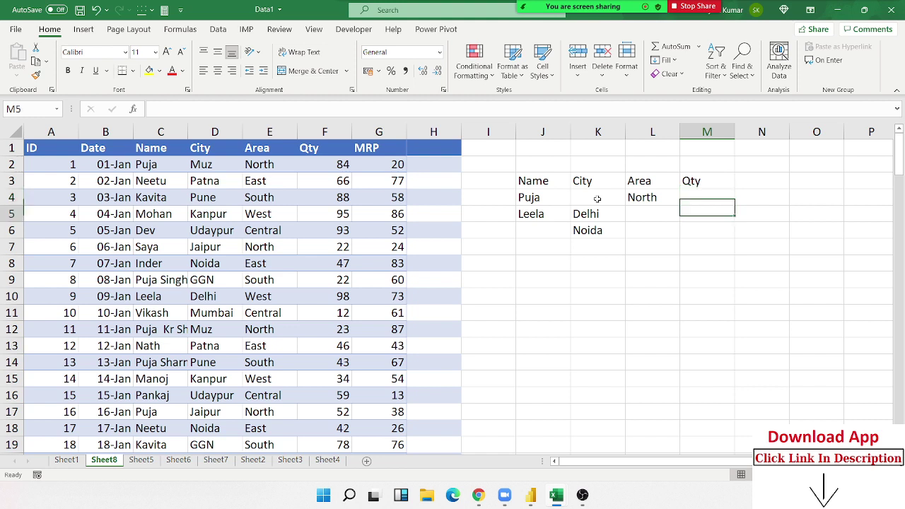
{"action": "type", "text": ">50"}
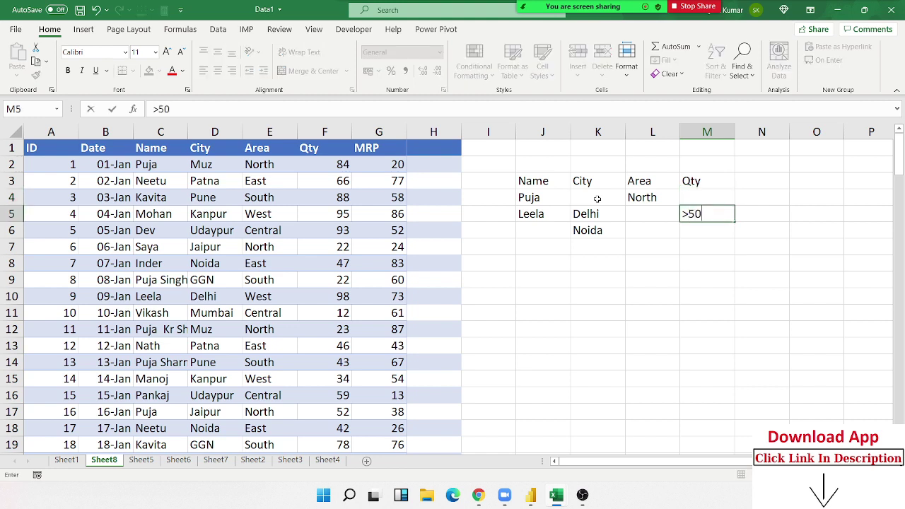
{"action": "key", "text": "Return"}
{"action": "type", "text": "<"}
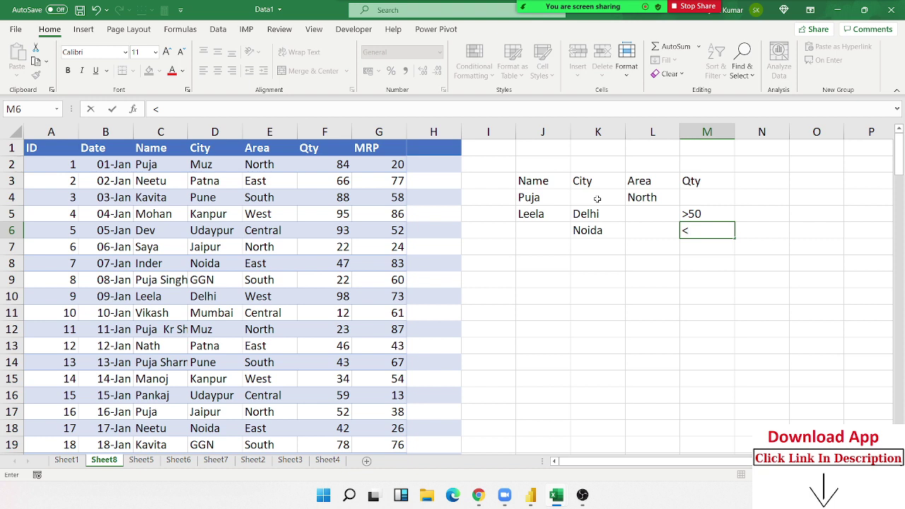
{"action": "type", "text": "40"}
{"action": "key", "text": "Return"}
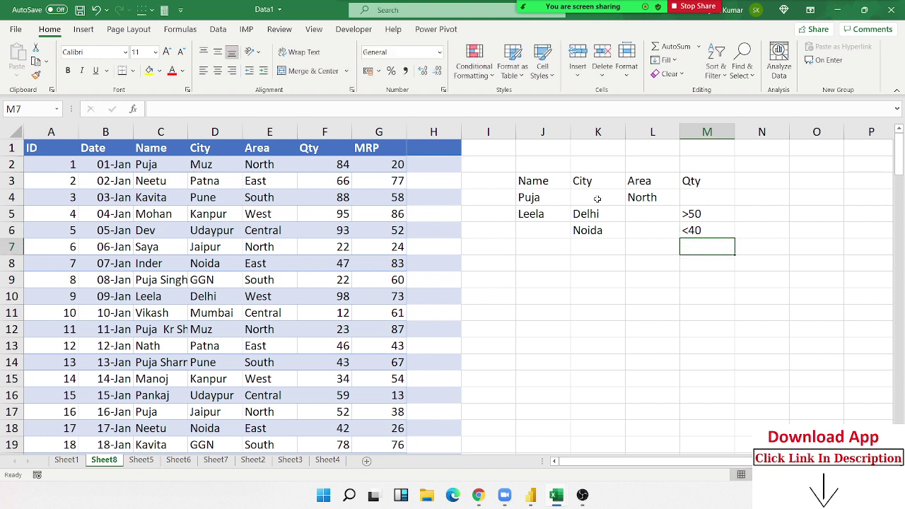
Type the label Total in J8, two rows below the J3:M6 criteria block
{"action": "key", "text": "Down"}
{"action": "key", "text": "Left"}
{"action": "key", "text": "Left"}
{"action": "key", "text": "Left"}
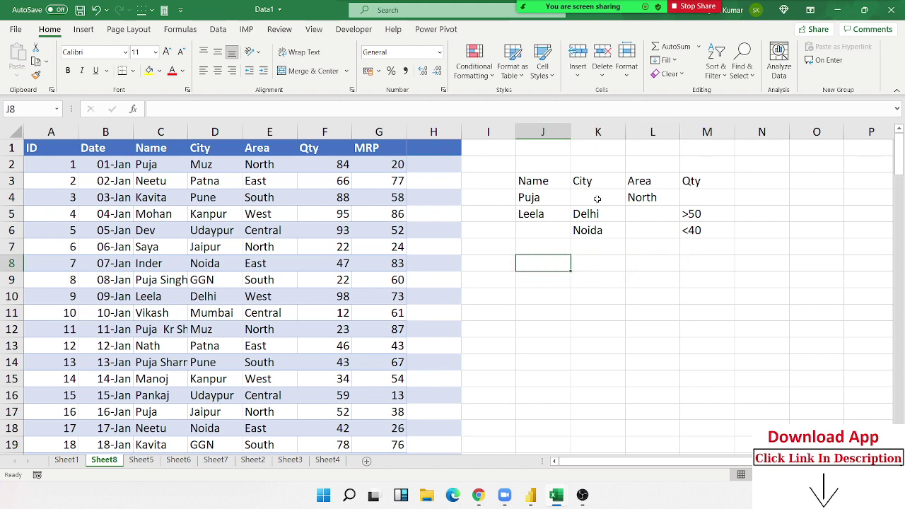
{"action": "type", "text": "Tota"}
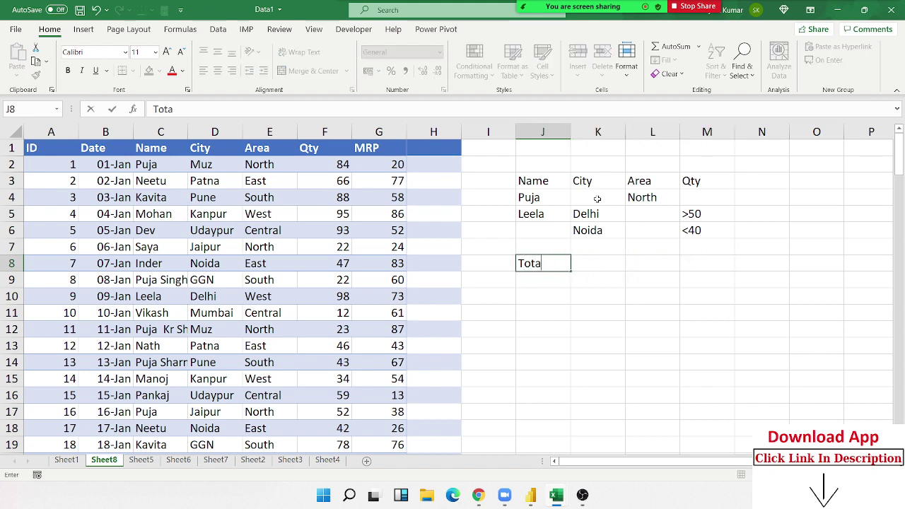
{"action": "type", "text": "l"}
{"action": "key", "text": "Tab"}
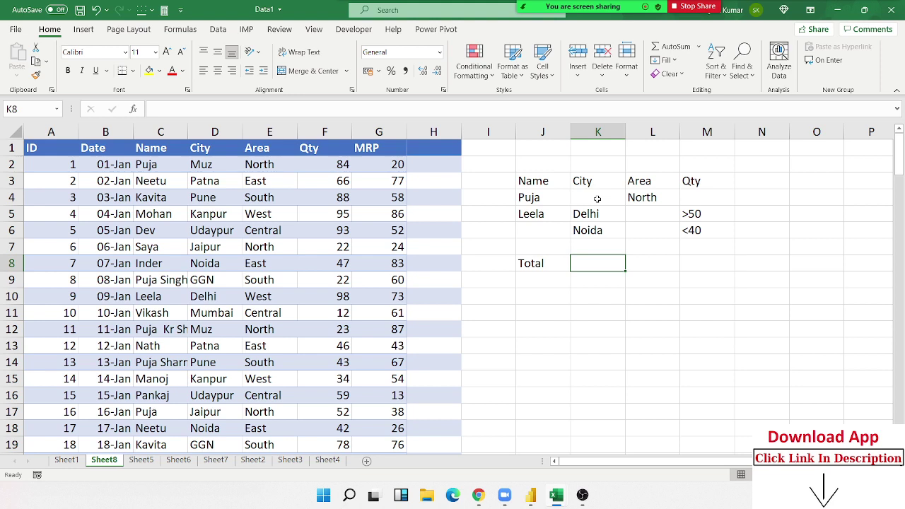
{"action": "left_click", "coordinate": [770, 197]}
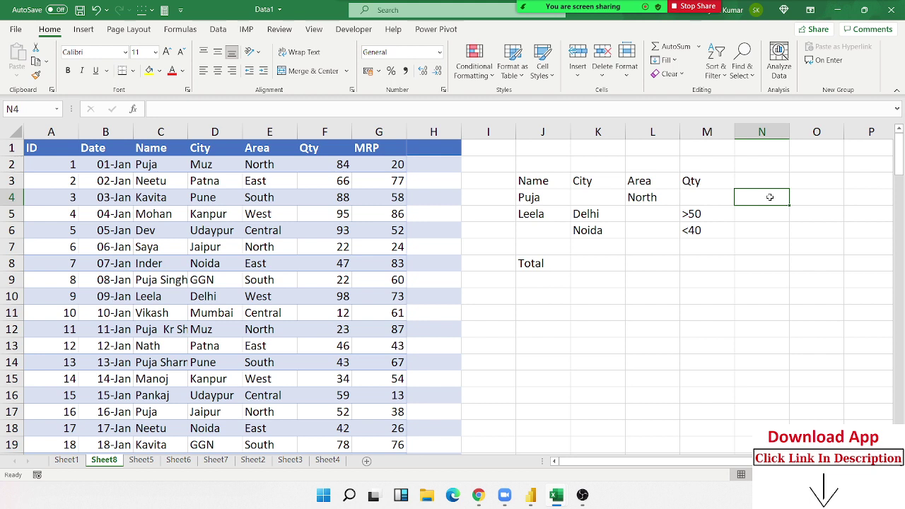
{"action": "key", "text": "Down"}
{"action": "key", "text": "Down"}
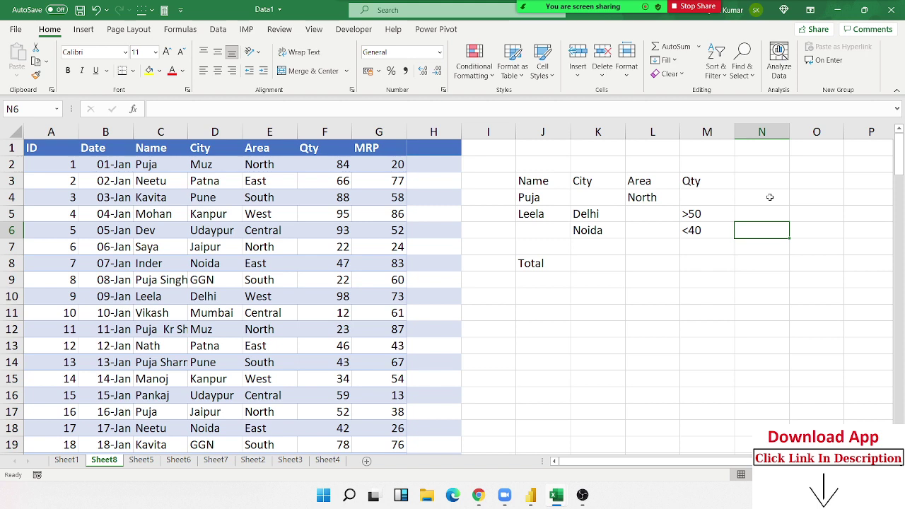
{"action": "key", "text": "Down"}
{"action": "key", "text": "Left"}
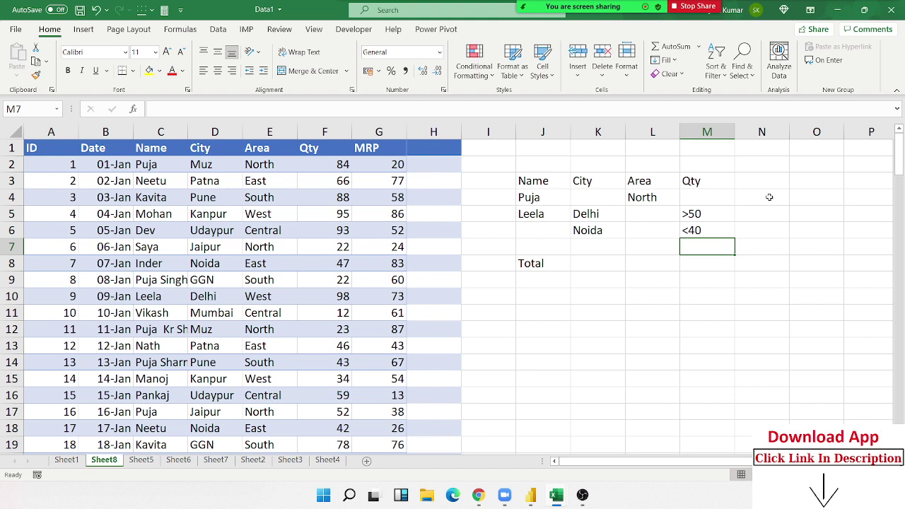
Start a DSUM in K8 using A1:G139 as the database range
{"action": "left_click", "coordinate": [599, 263]}
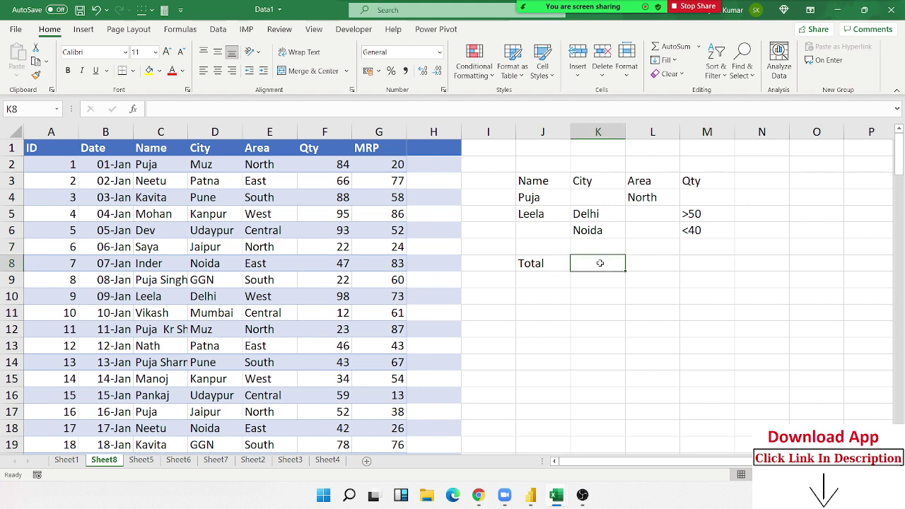
{"action": "type", "text": "=ds"}
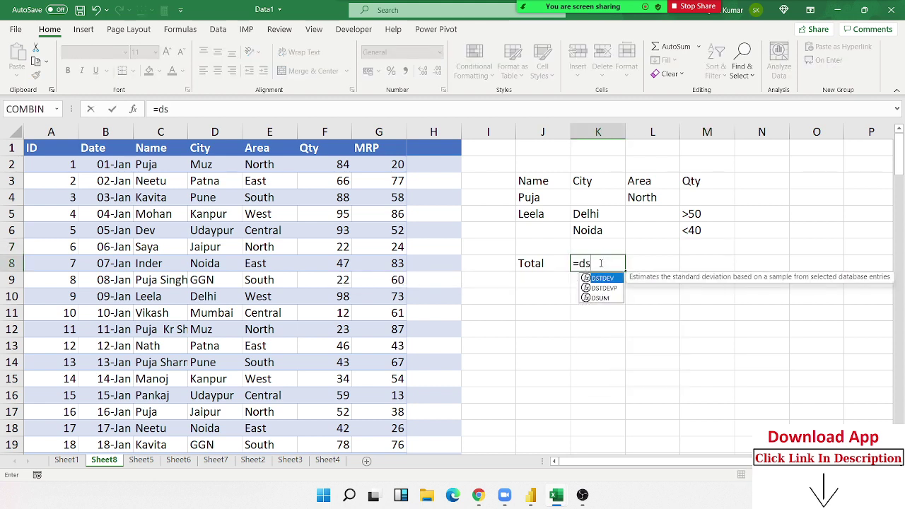
{"action": "type", "text": "u"}
{"action": "key", "text": "Tab"}
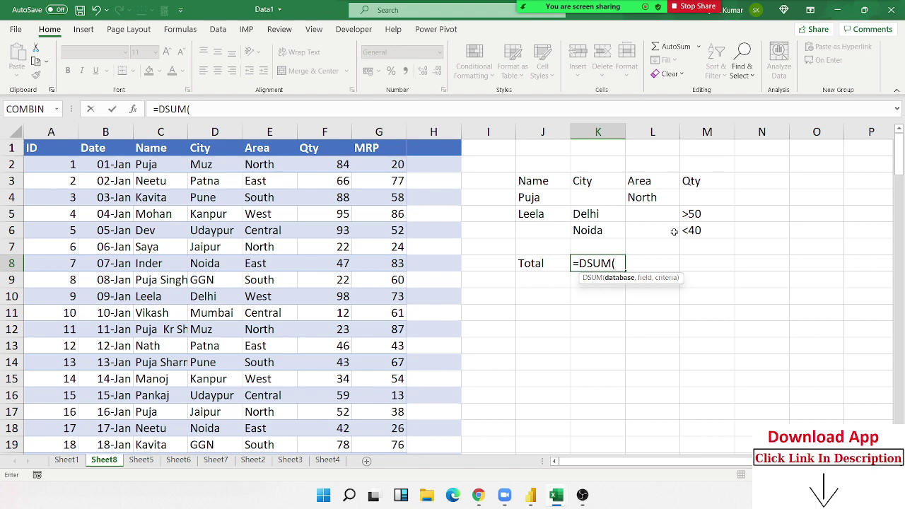
{"action": "left_click_drag", "start_coordinate": [43, 148], "coordinate": [379, 147]}
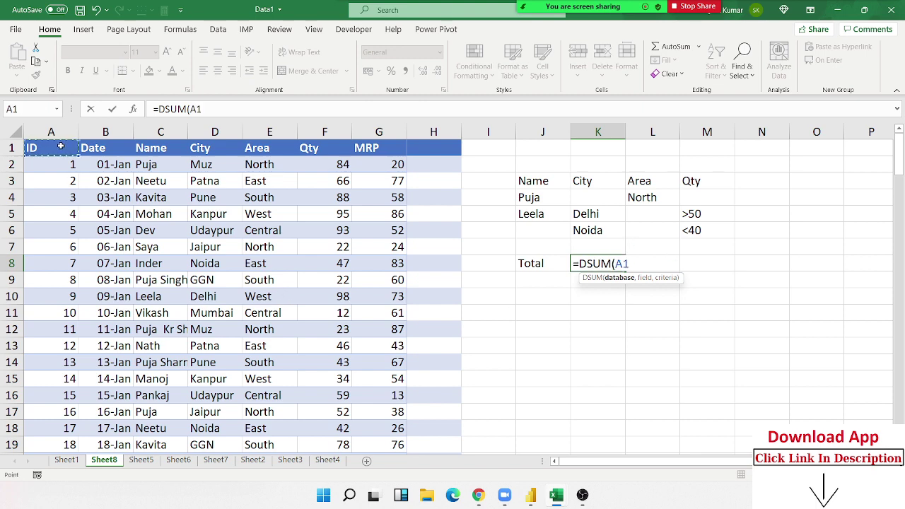
{"action": "key", "text": "ctrl+shift+Down"}
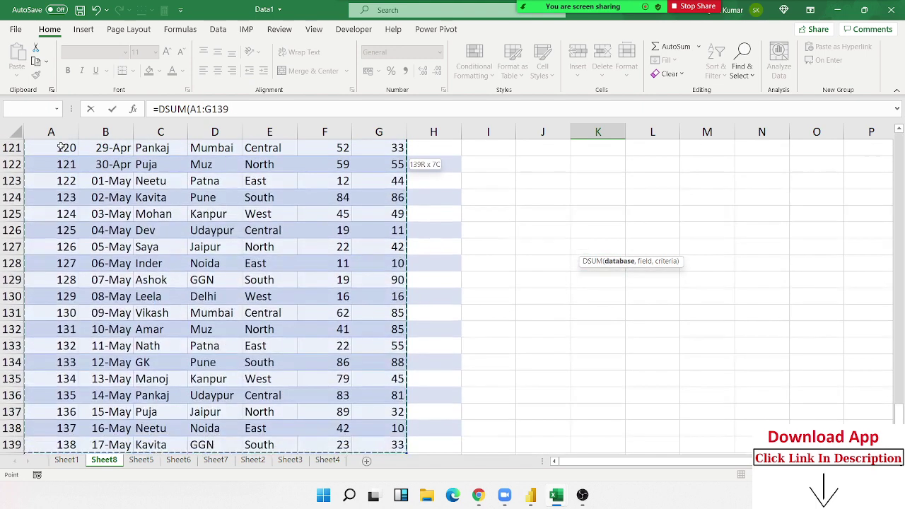
{"action": "type", "text": ","}
Finish the DSUM with Qty field F1 and criteria J3:M6, giving 785
{"action": "scroll", "coordinate": [50, 147], "scroll_direction": "up", "scroll_amount": 7}
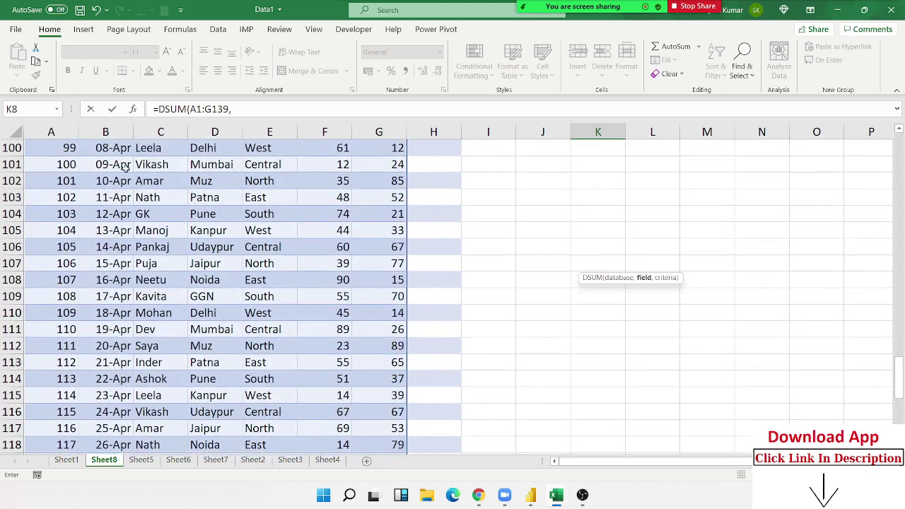
{"action": "scroll", "coordinate": [212, 169], "scroll_direction": "up", "scroll_amount": 9}
{"action": "scroll", "coordinate": [410, 204], "scroll_direction": "up", "scroll_amount": 5}
{"action": "left_click_drag", "start_coordinate": [897, 290], "coordinate": [898, 147]}
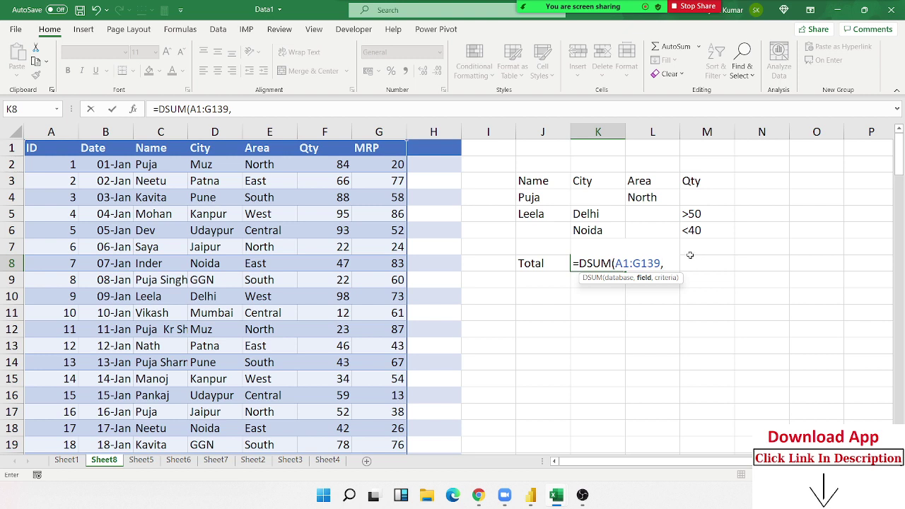
{"action": "left_click", "coordinate": [313, 147]}
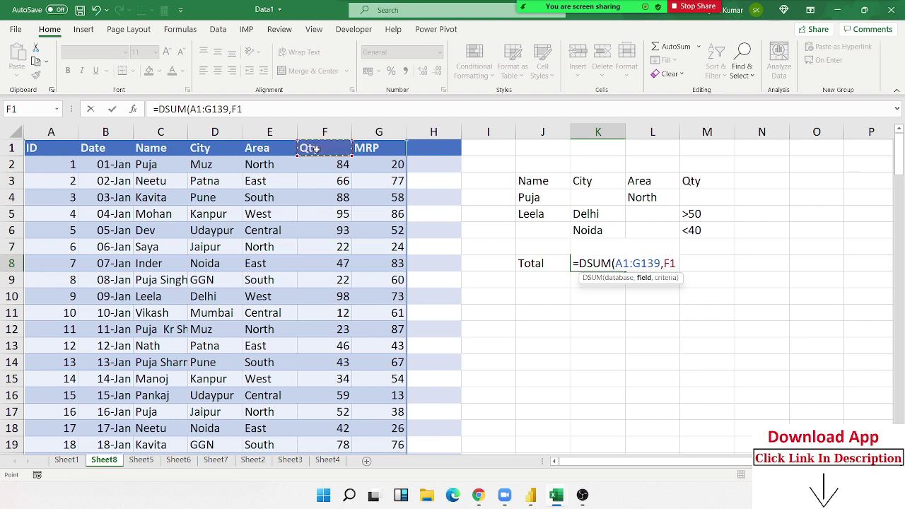
{"action": "type", "text": ","}
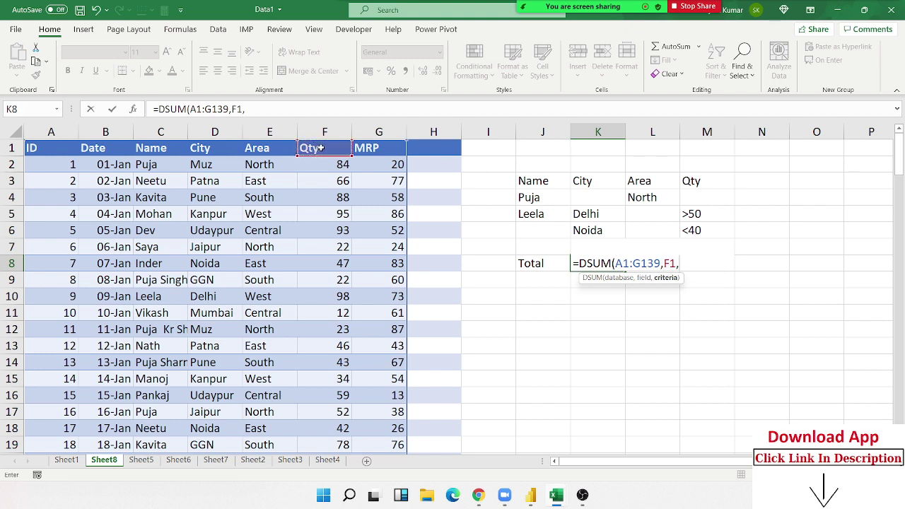
{"action": "left_click_drag", "start_coordinate": [539, 182], "coordinate": [686, 232]}
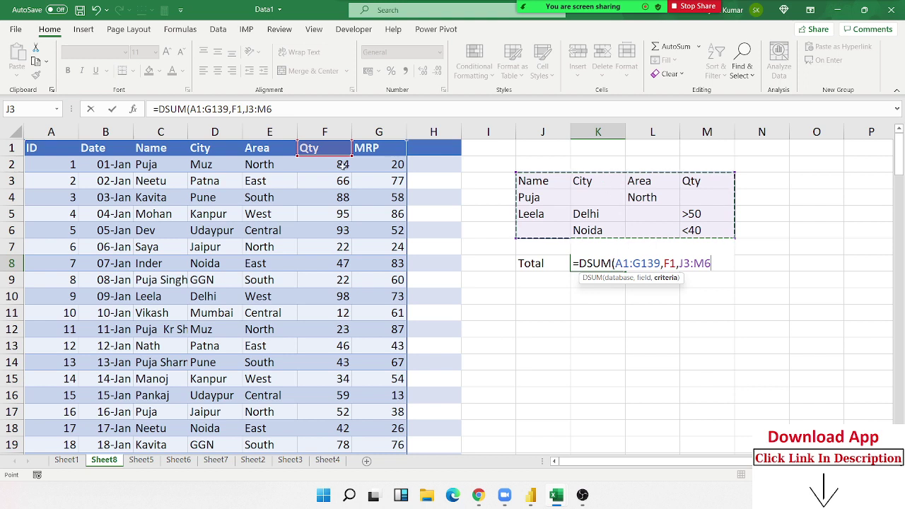
{"action": "key", "text": "Return"}
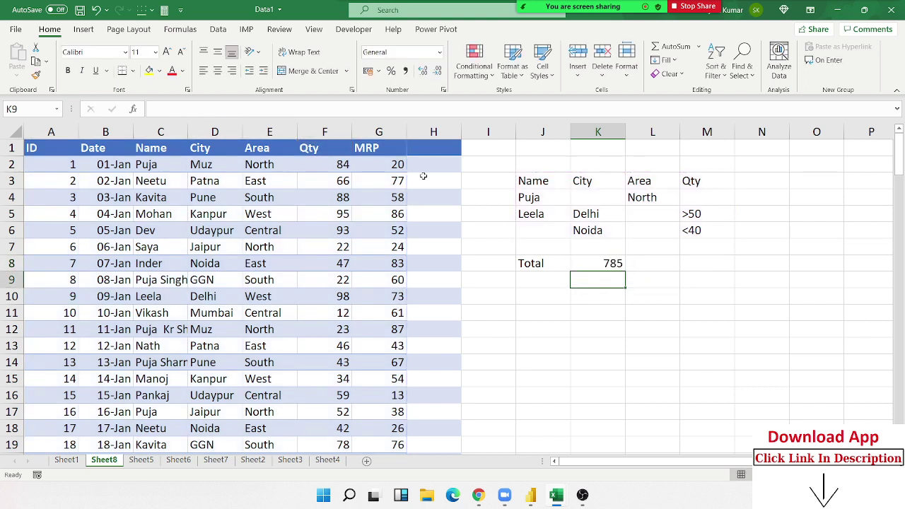
{"action": "key", "text": "Up"}
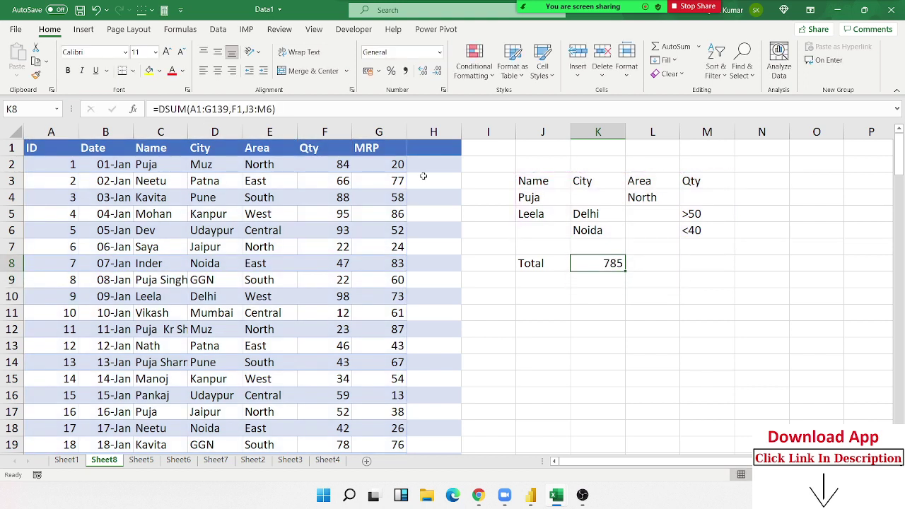
Turn on table filters, show only Puja's rows and select her Qty values
{"action": "left_click", "coordinate": [55, 150]}
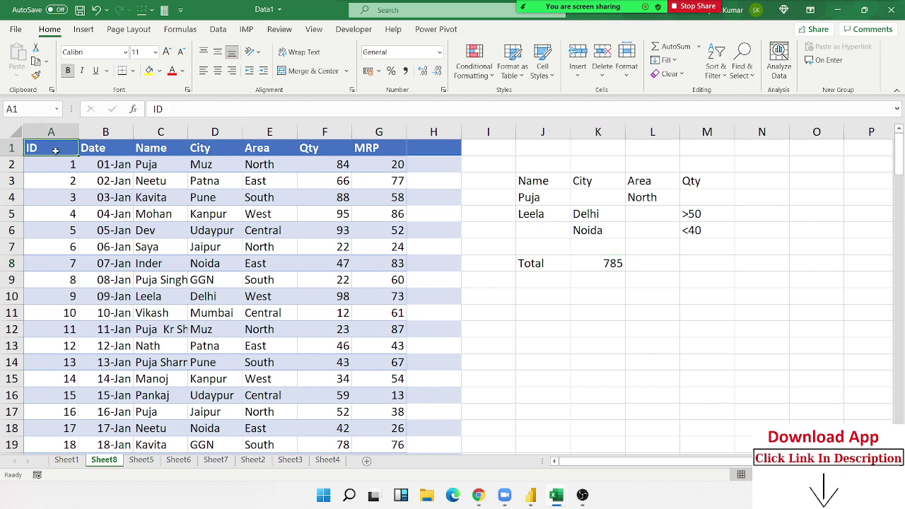
{"action": "key", "text": "ctrl+shift+l"}
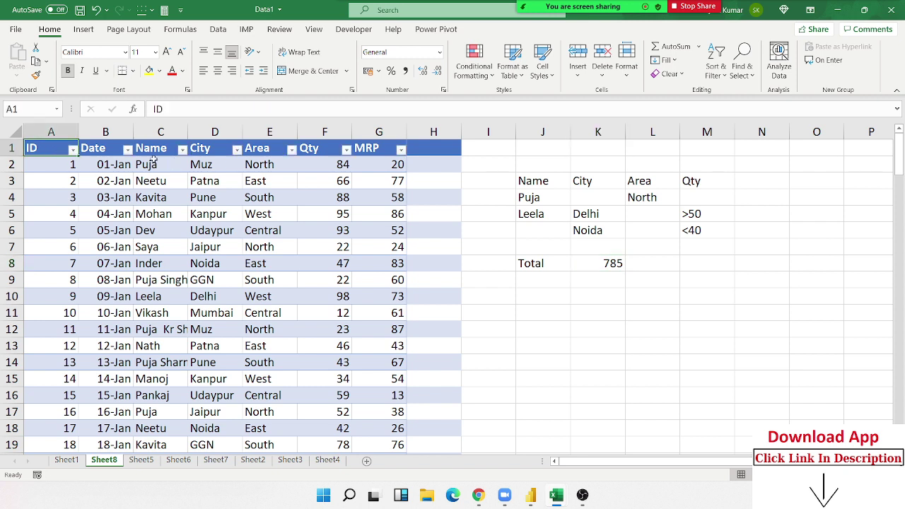
{"action": "left_click", "coordinate": [182, 150]}
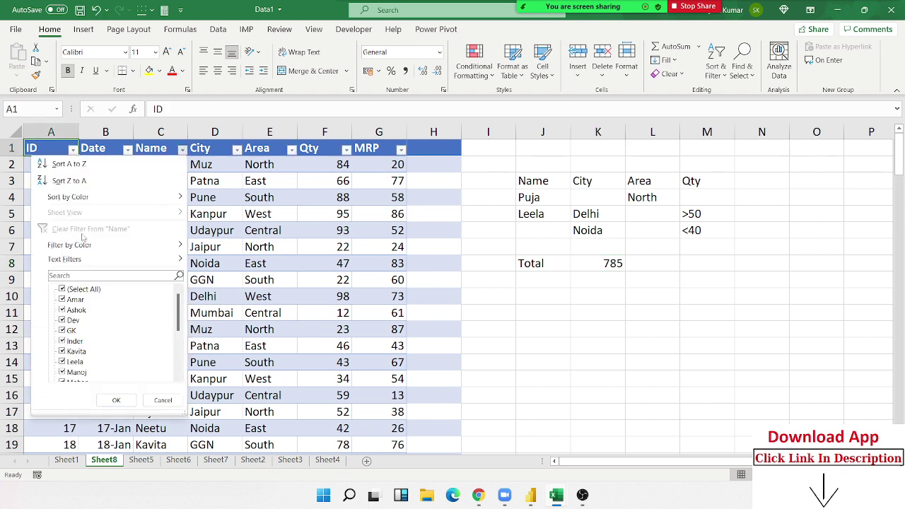
{"action": "left_click", "coordinate": [71, 290]}
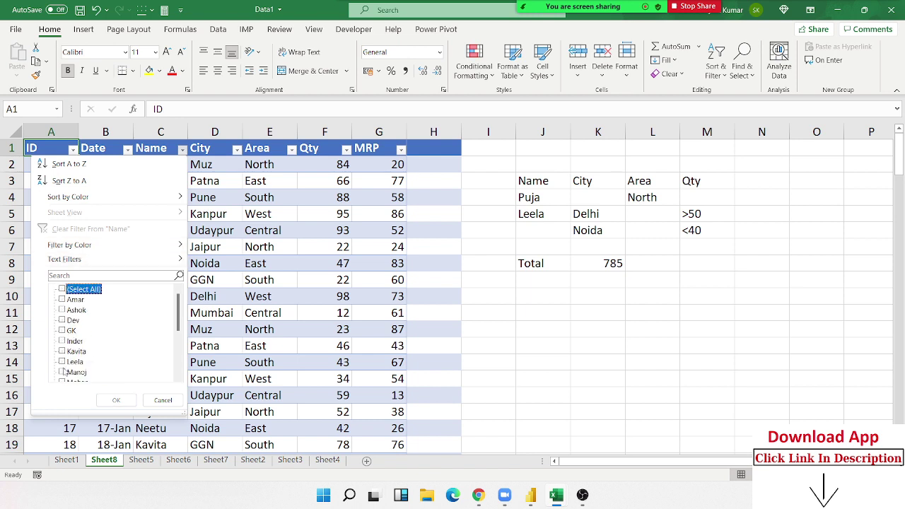
{"action": "scroll", "coordinate": [58, 333], "scroll_direction": "down", "scroll_amount": 3}
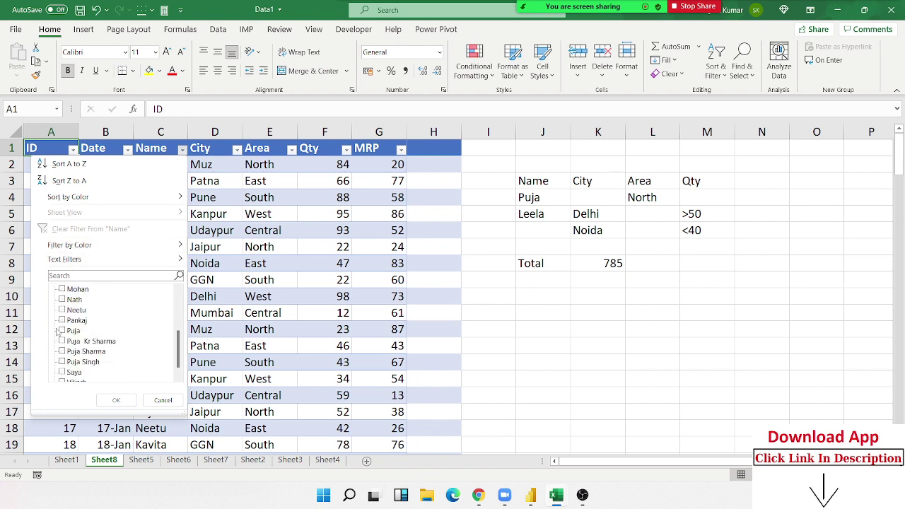
{"action": "left_click", "coordinate": [62, 330]}
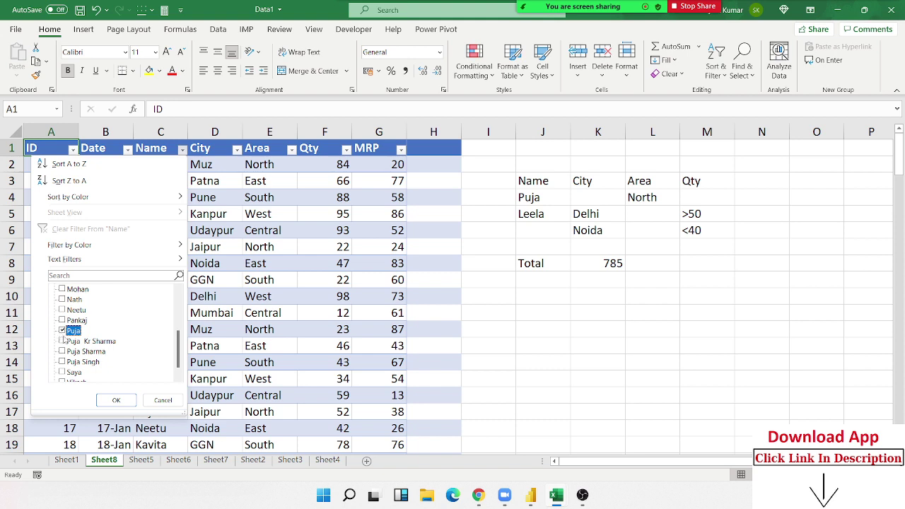
{"action": "left_click", "coordinate": [118, 400]}
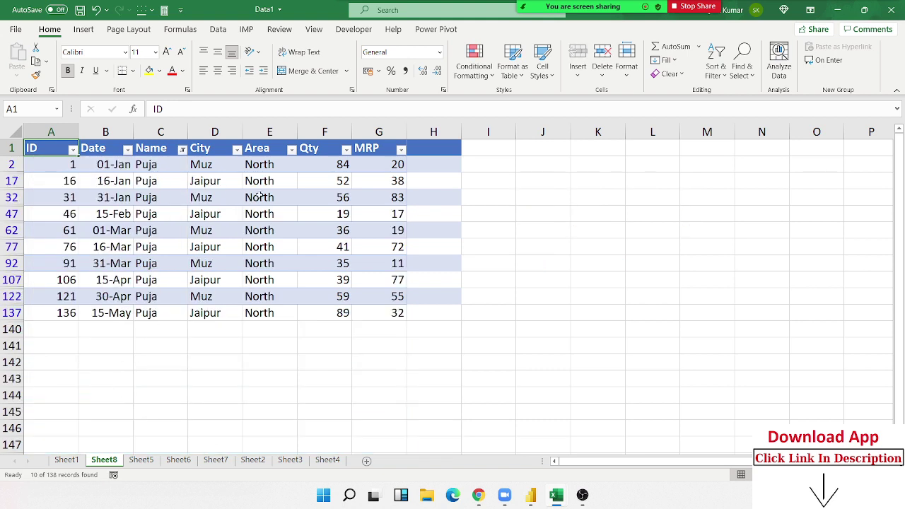
{"action": "left_click", "coordinate": [270, 180]}
{"action": "left_click", "coordinate": [329, 161]}
{"action": "key", "text": "ctrl+shift+Down"}
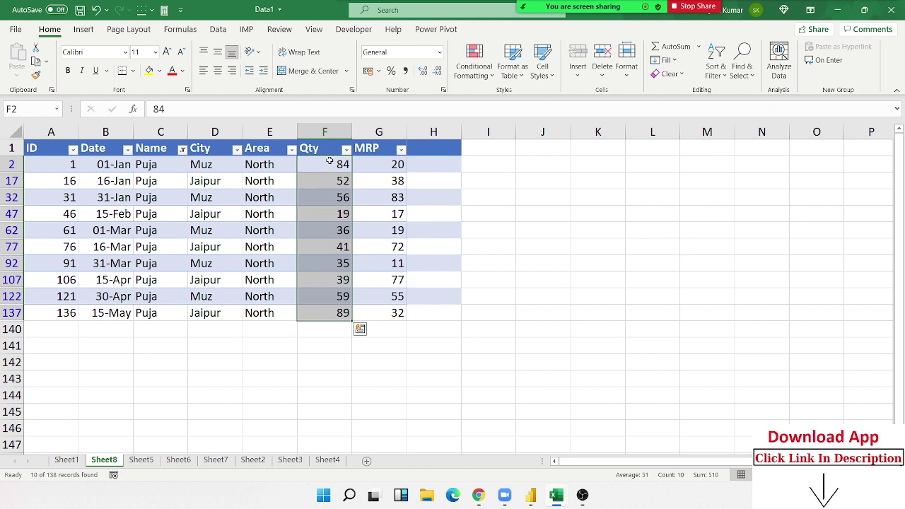
Filter the Name column to Leela and select her Qty values to check the sum
{"action": "left_click", "coordinate": [182, 149]}
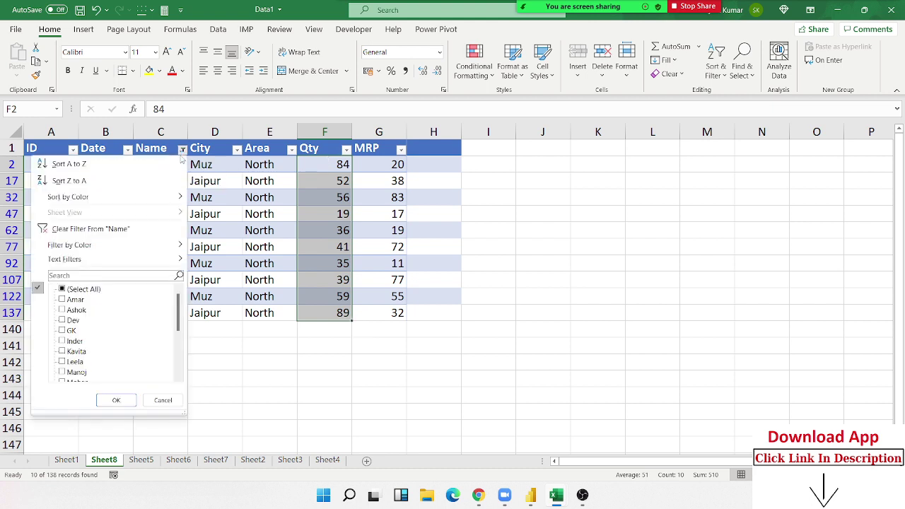
{"action": "left_click", "coordinate": [62, 290]}
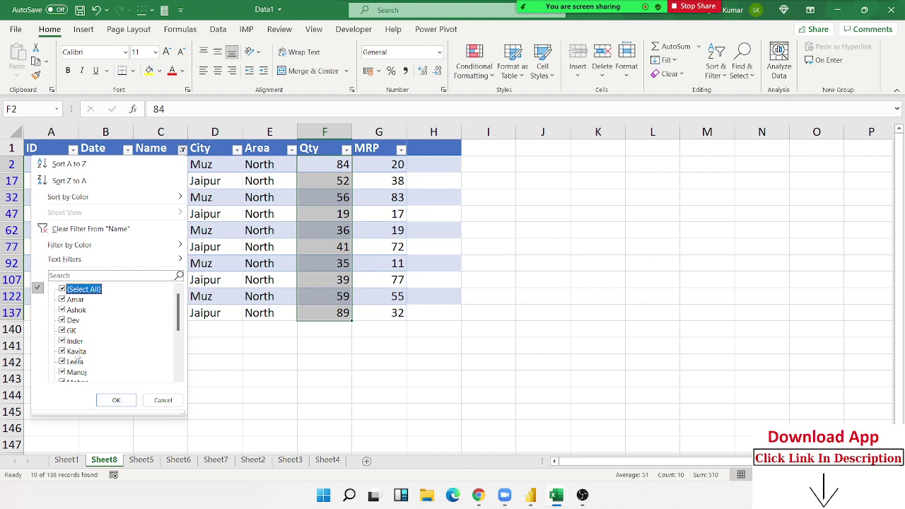
{"action": "left_click", "coordinate": [62, 290]}
{"action": "left_click", "coordinate": [62, 361]}
{"action": "left_click", "coordinate": [116, 400]}
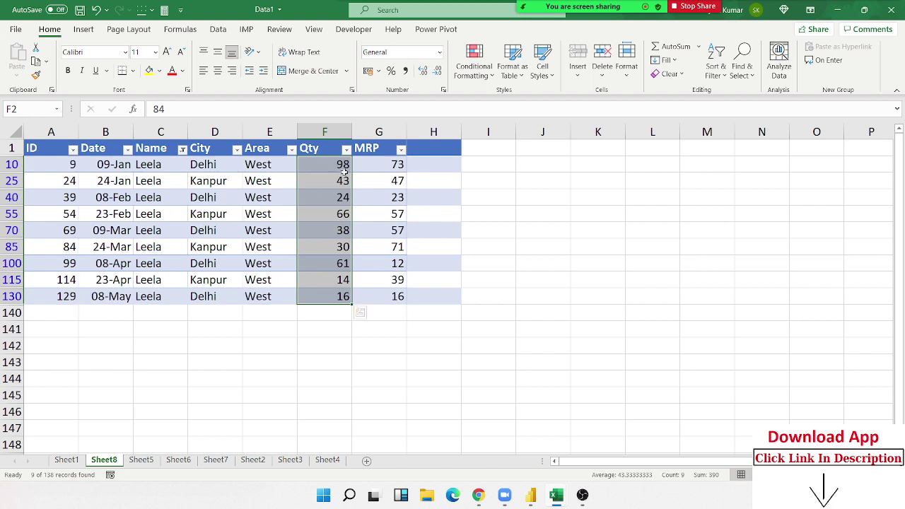
{"action": "left_click", "coordinate": [346, 163]}
Close the Qty filter unchanged and clear the Name filter to show all rows
{"action": "left_click", "coordinate": [345, 149]}
{"action": "mouse_move", "coordinate": [233, 244]}
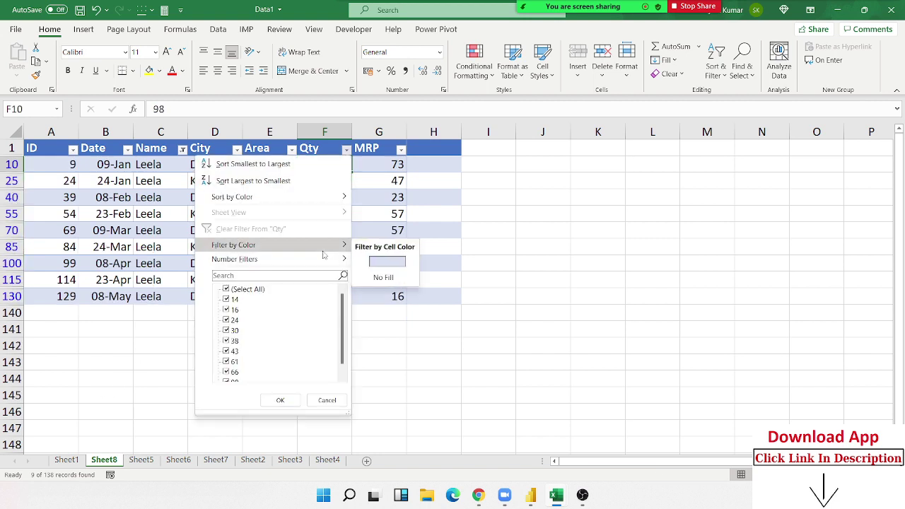
{"action": "left_click", "coordinate": [164, 152]}
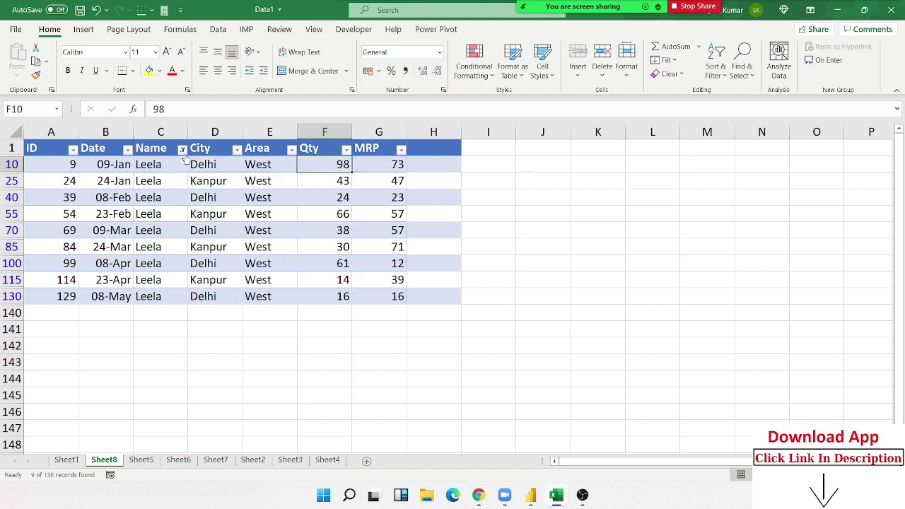
{"action": "left_click", "coordinate": [182, 150]}
{"action": "left_click", "coordinate": [85, 230]}
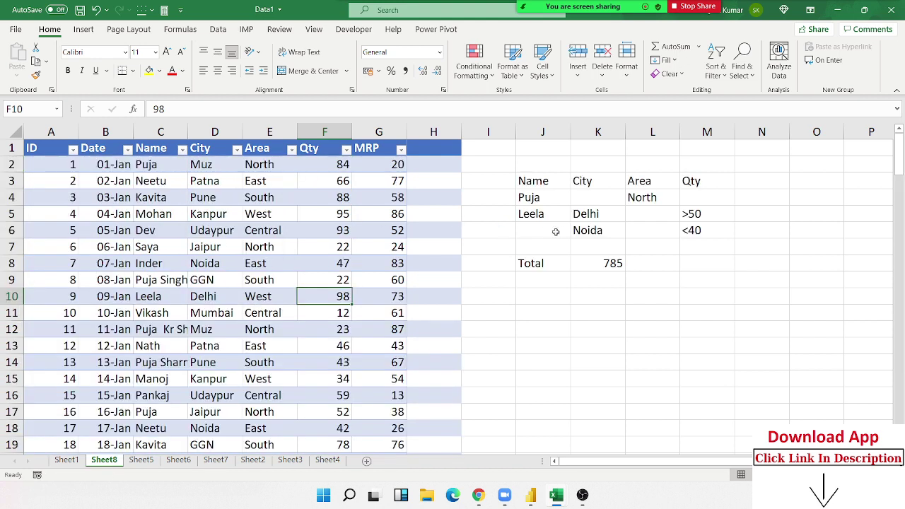
From cell J10, list the Database functions in the Insert Function dialog
{"action": "left_click", "coordinate": [596, 260]}
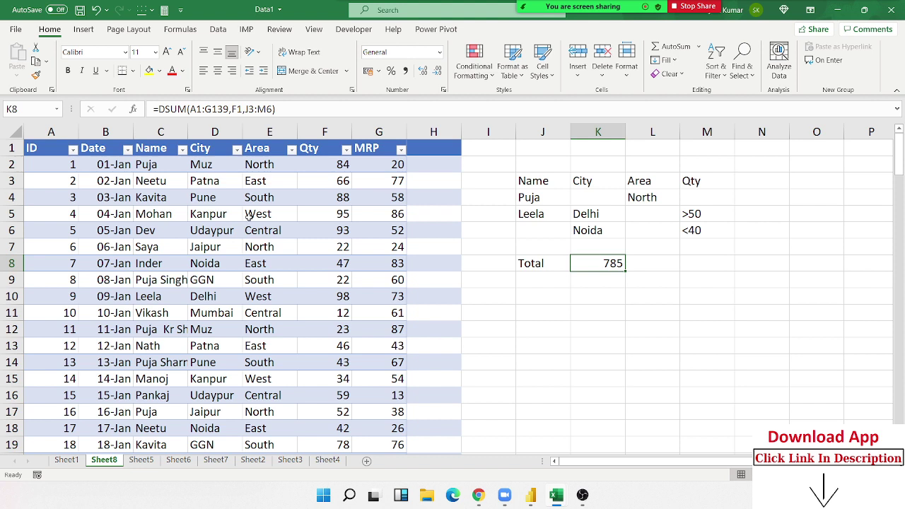
{"action": "left_click", "coordinate": [544, 293]}
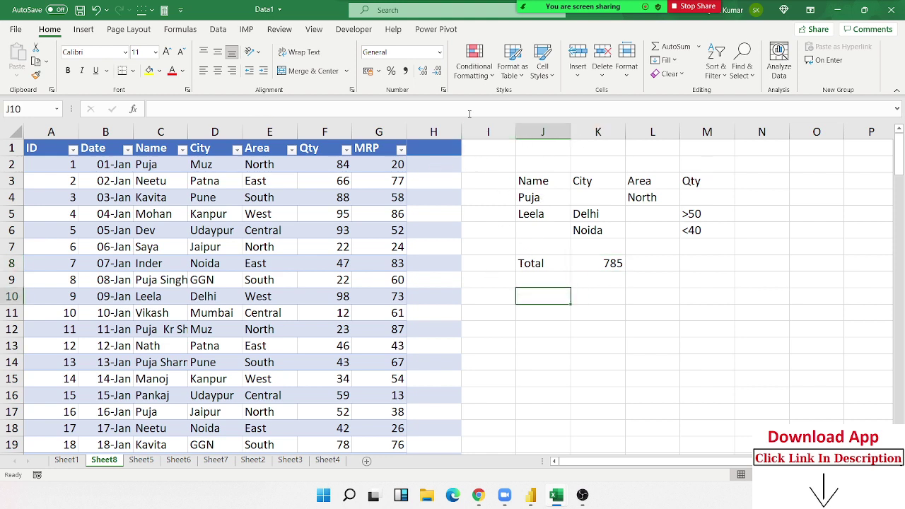
{"action": "left_click", "coordinate": [134, 110]}
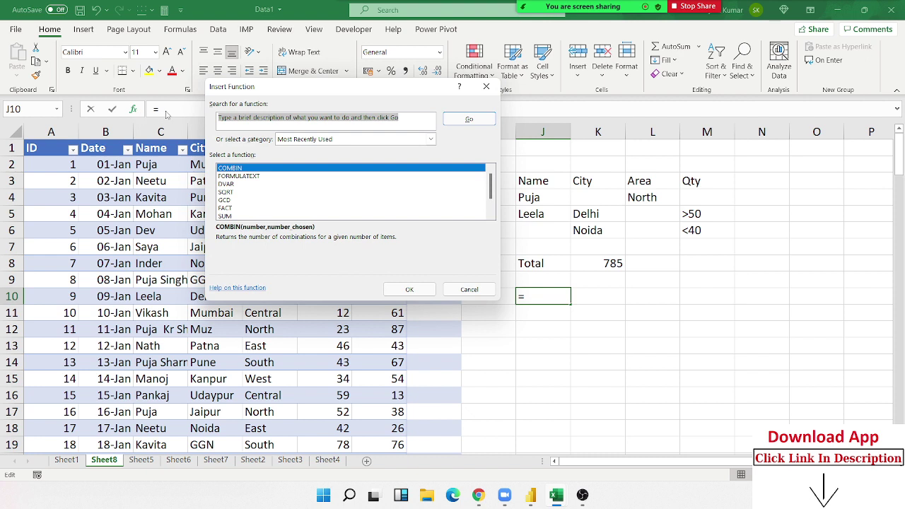
{"action": "left_click", "coordinate": [314, 139]}
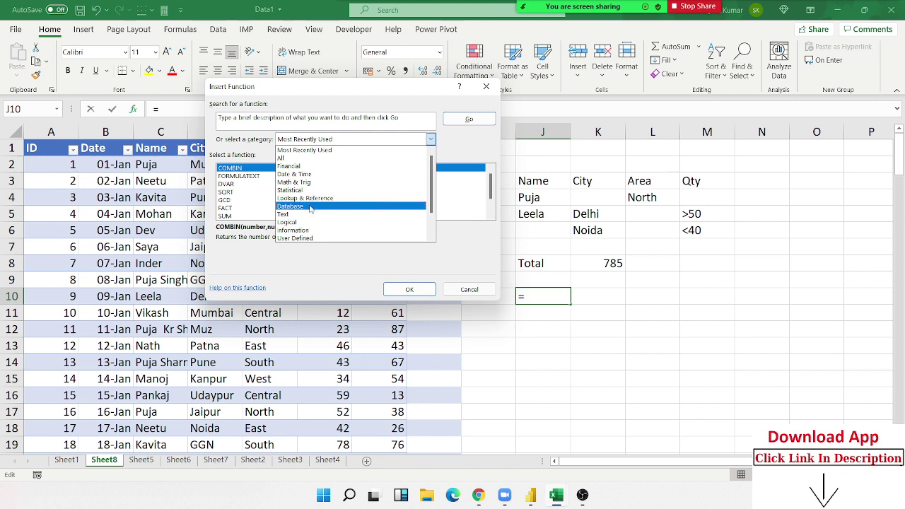
{"action": "left_click", "coordinate": [311, 207]}
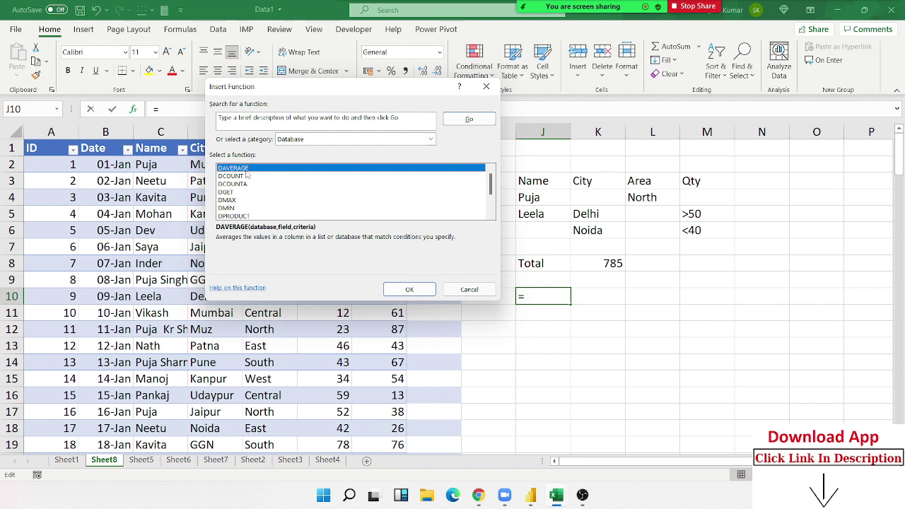
{"action": "left_click", "coordinate": [242, 176]}
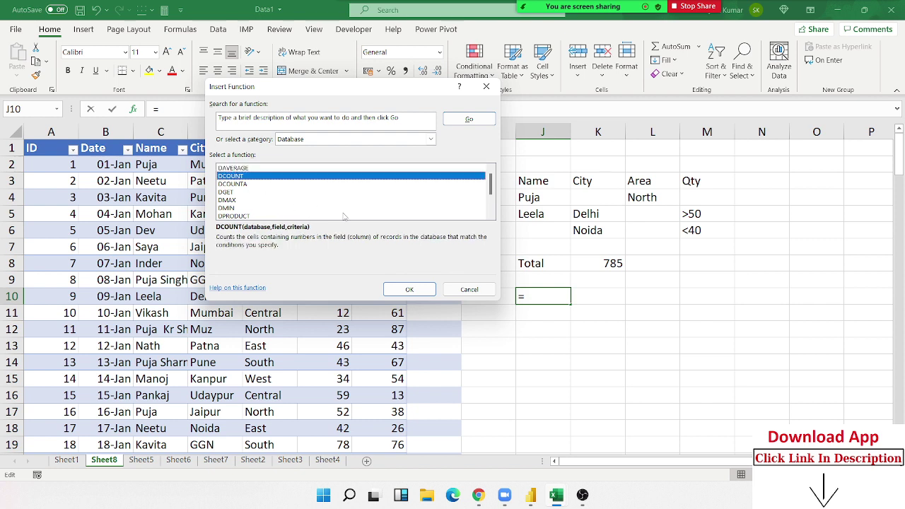
{"action": "left_click", "coordinate": [260, 185]}
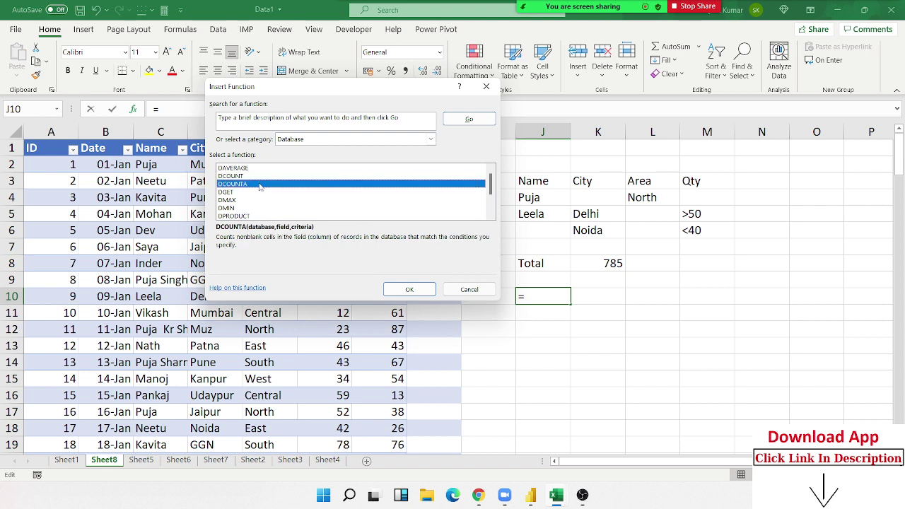
{"action": "left_click", "coordinate": [253, 199]}
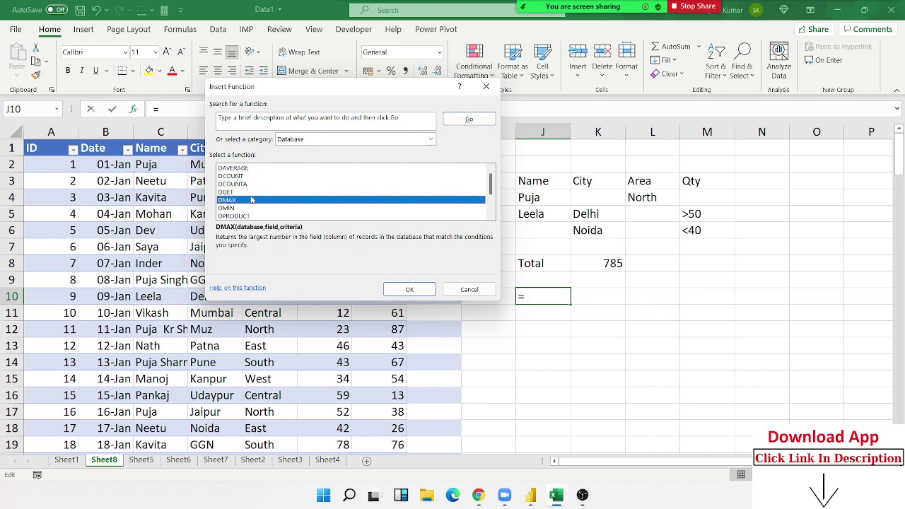
{"action": "left_click", "coordinate": [251, 195]}
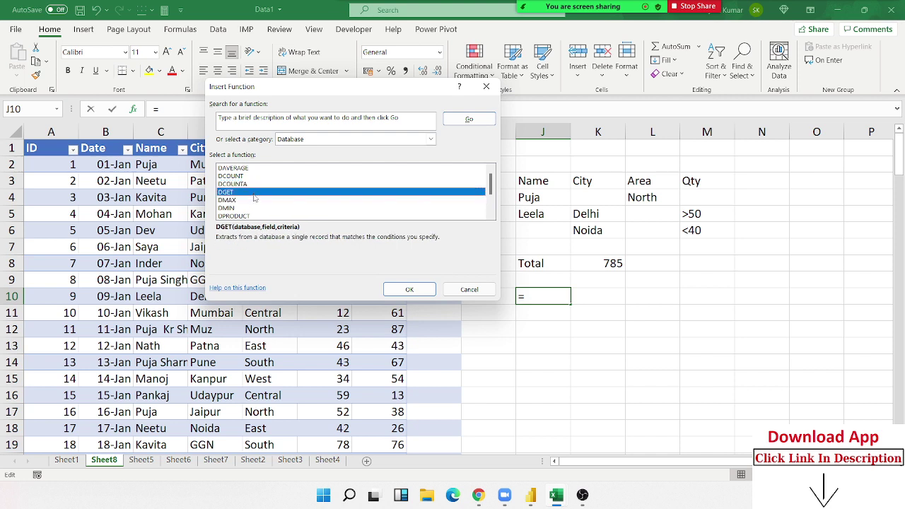
{"action": "left_click", "coordinate": [247, 202]}
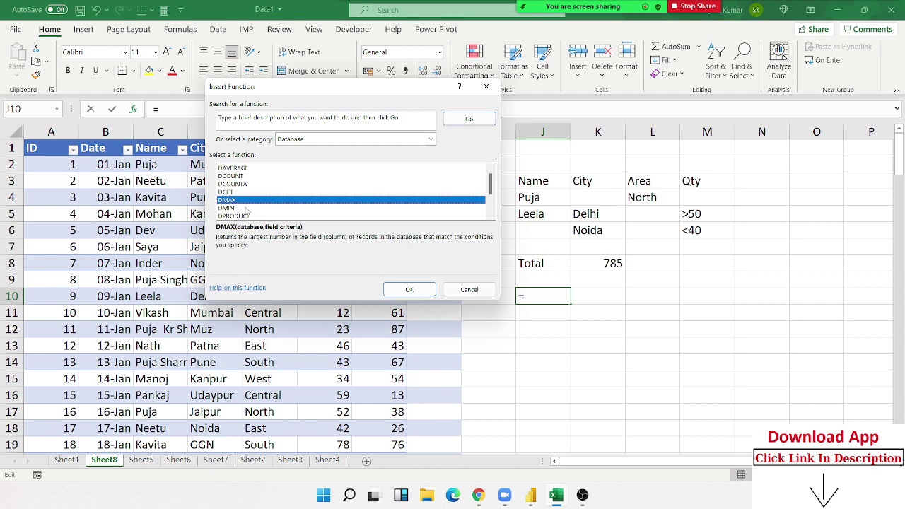
{"action": "left_click", "coordinate": [245, 208]}
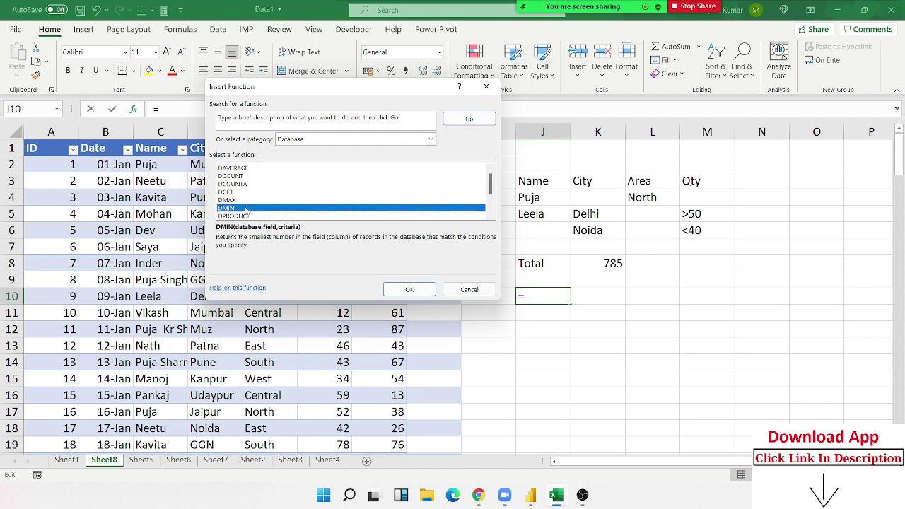
{"action": "scroll", "coordinate": [245, 210], "scroll_direction": "down", "scroll_amount": 1}
{"action": "left_click", "coordinate": [251, 194]}
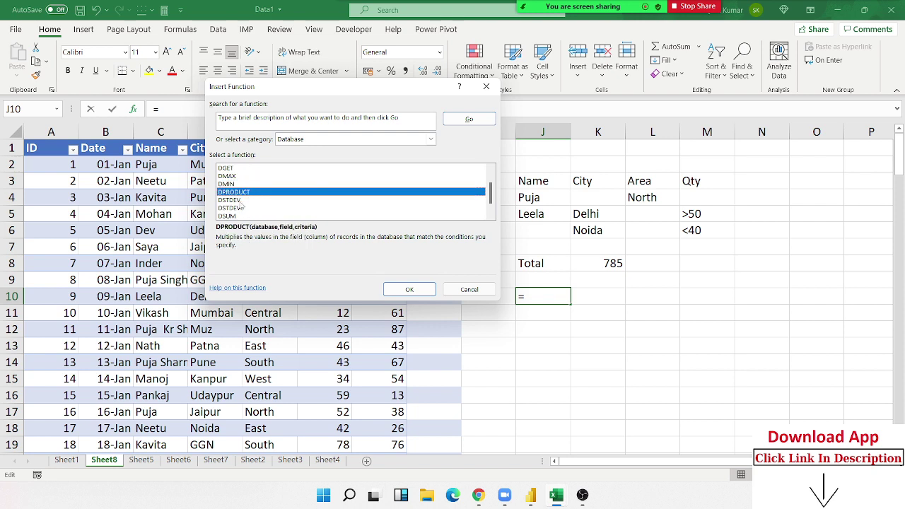
{"action": "left_click", "coordinate": [244, 201]}
{"action": "left_click", "coordinate": [246, 208]}
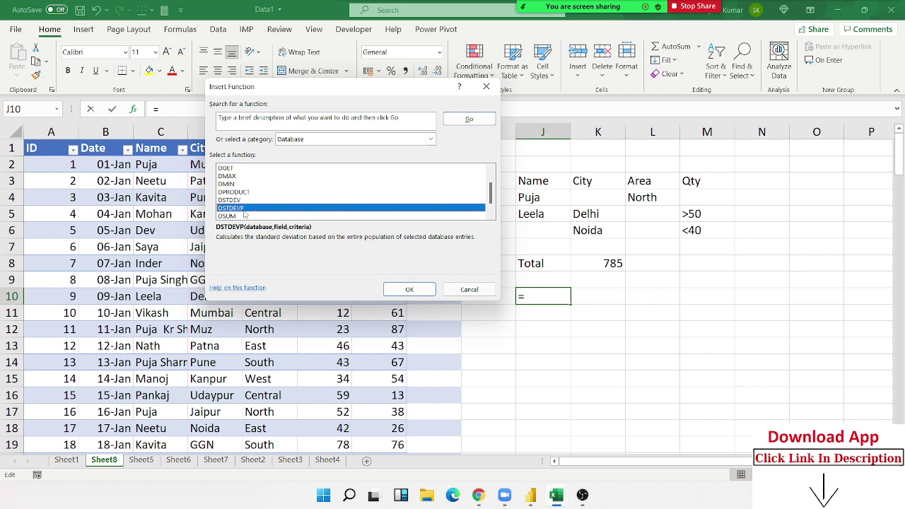
{"action": "scroll", "coordinate": [246, 212], "scroll_direction": "down", "scroll_amount": 1}
{"action": "left_click", "coordinate": [230, 209]}
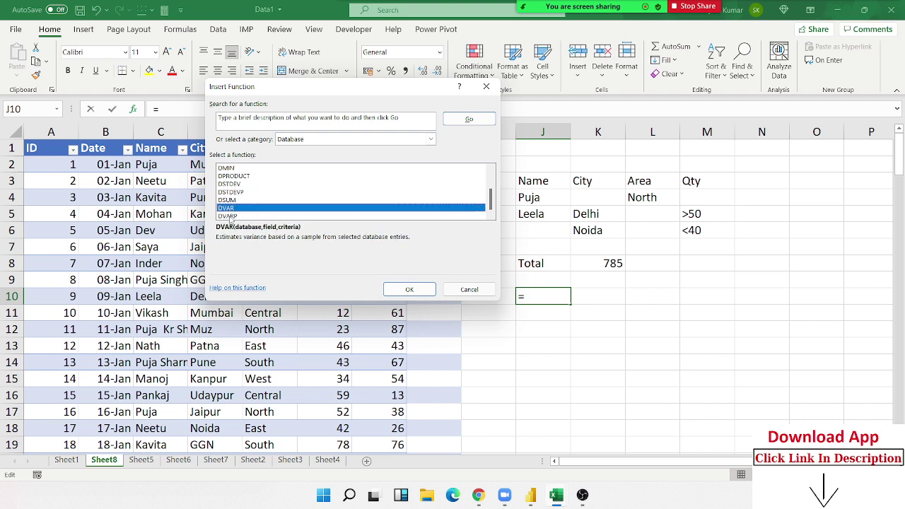
{"action": "left_click", "coordinate": [231, 216]}
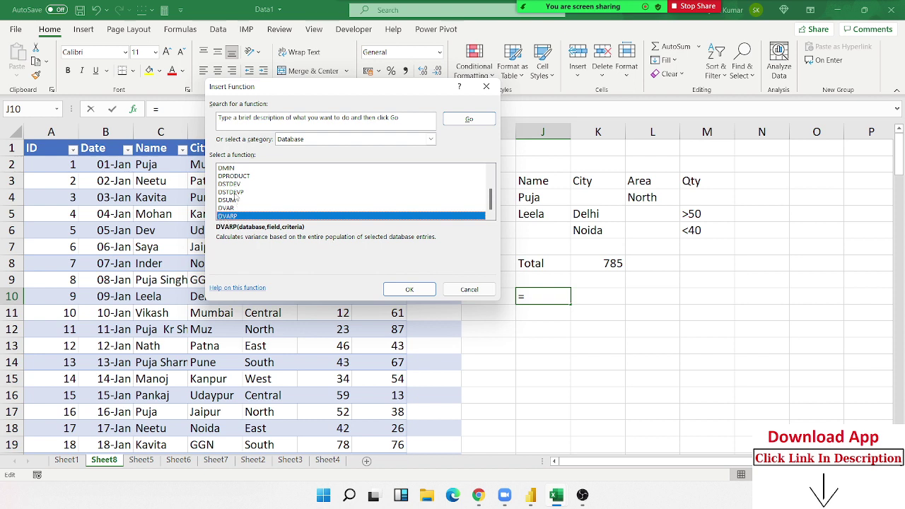
{"action": "left_click", "coordinate": [237, 192]}
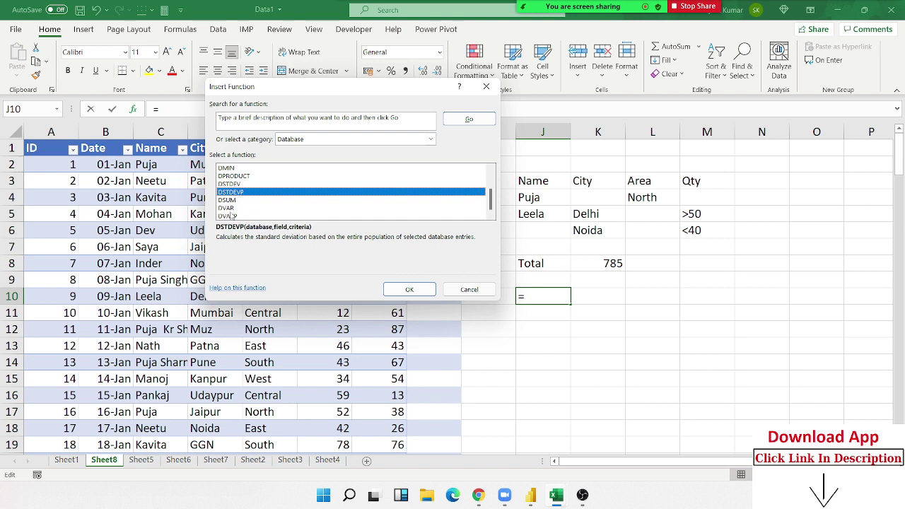
{"action": "left_click", "coordinate": [230, 184]}
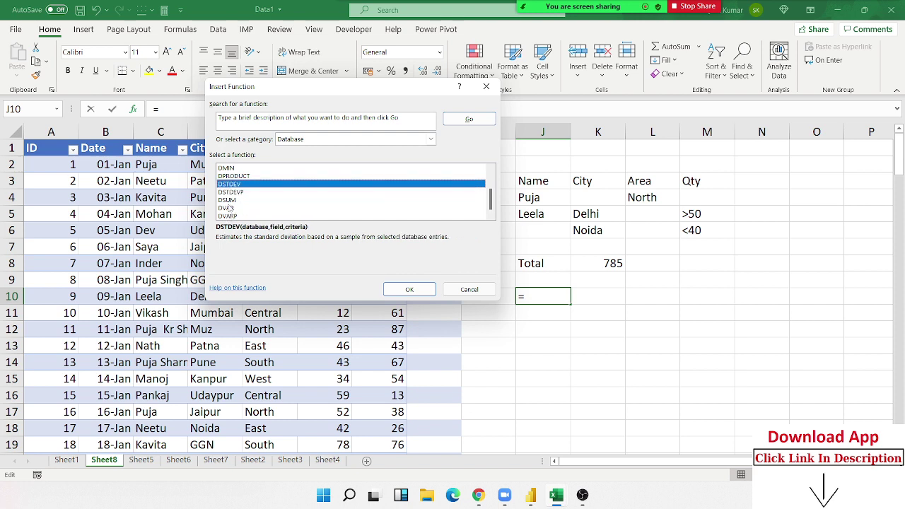
{"action": "left_click", "coordinate": [230, 208]}
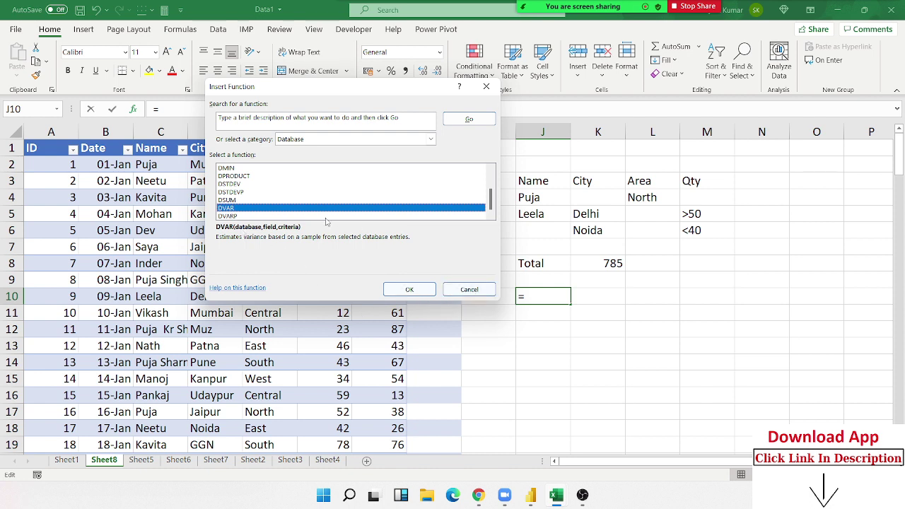
{"action": "scroll", "coordinate": [327, 217], "scroll_direction": "up", "scroll_amount": 2}
Close the function list and start a DAVERAGE in L8 over A1:G139
{"action": "left_click", "coordinate": [463, 295]}
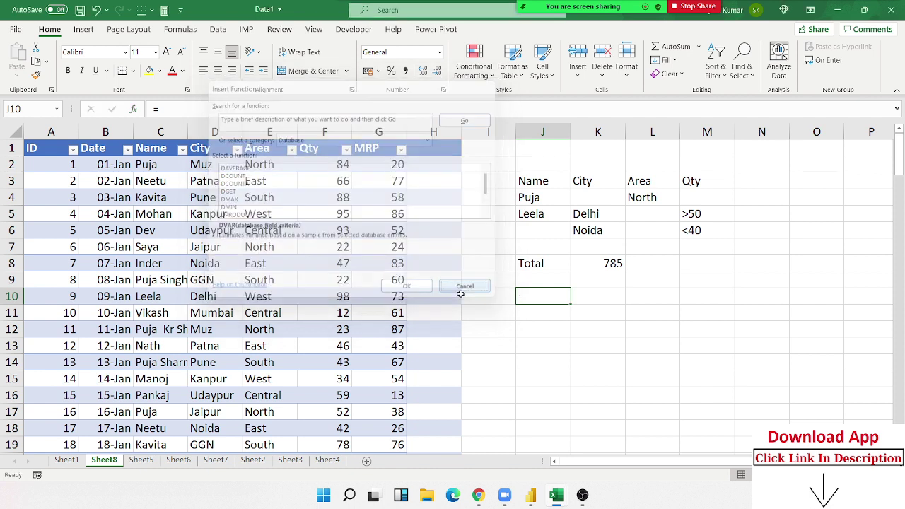
{"action": "left_click", "coordinate": [648, 257]}
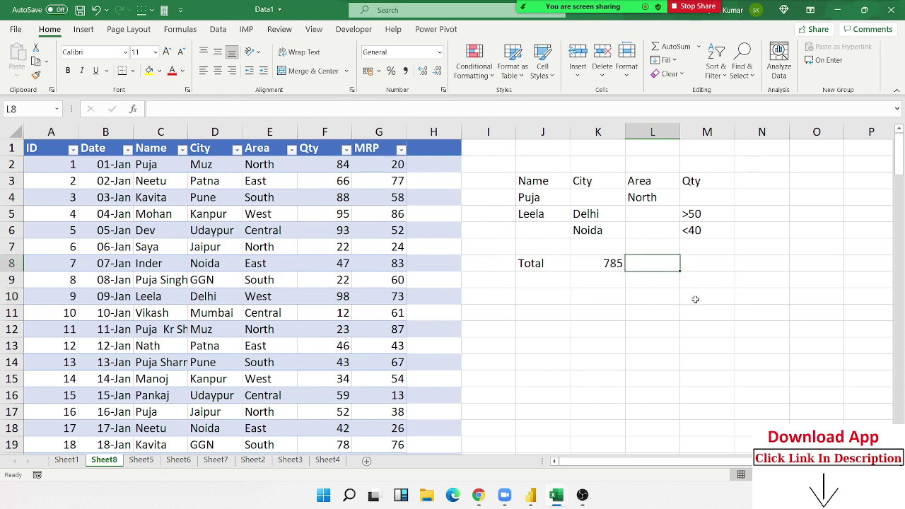
{"action": "type", "text": "=d"}
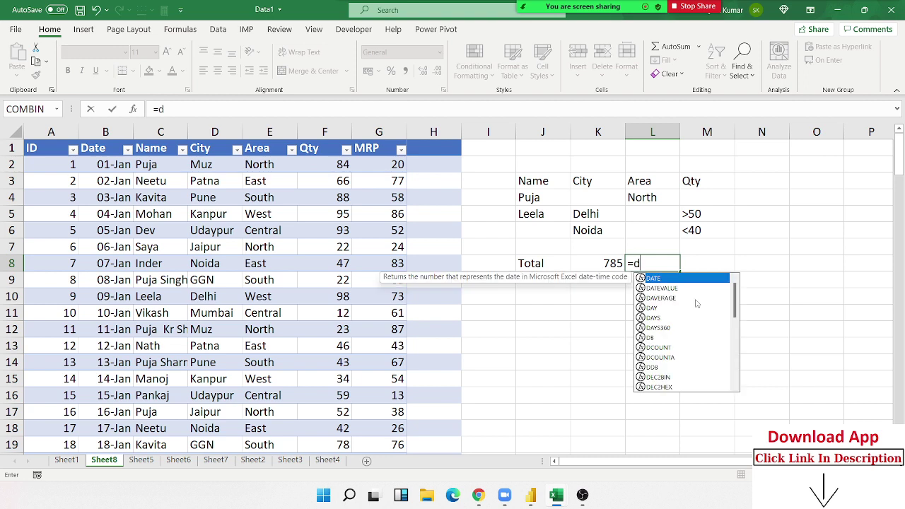
{"action": "key", "text": "Down"}
{"action": "key", "text": "Down"}
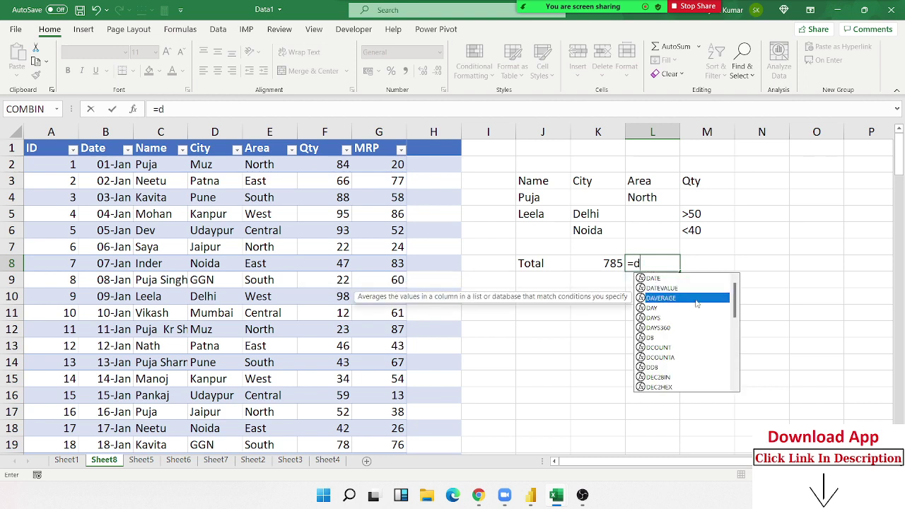
{"action": "key", "text": "Tab"}
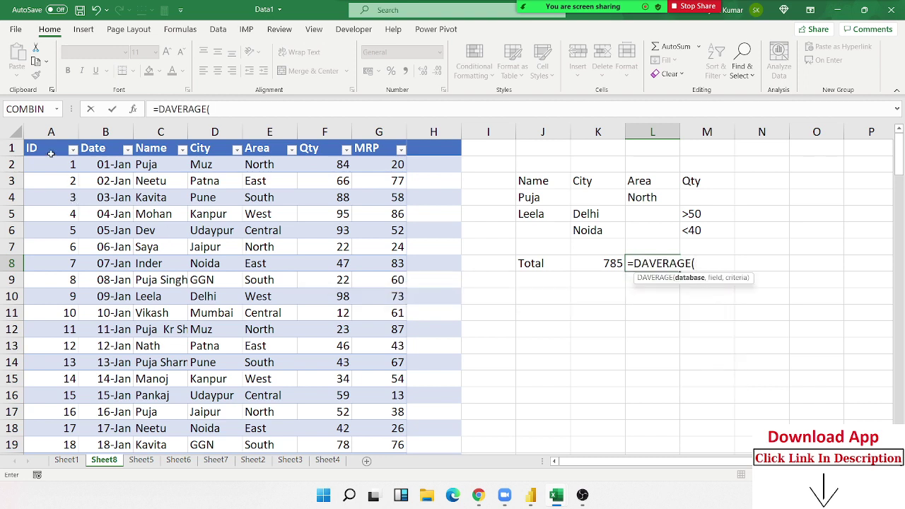
{"action": "left_click", "coordinate": [54, 156]}
{"action": "key", "text": "ctrl+shift+Right"}
{"action": "key", "text": "ctrl+shift+Down"}
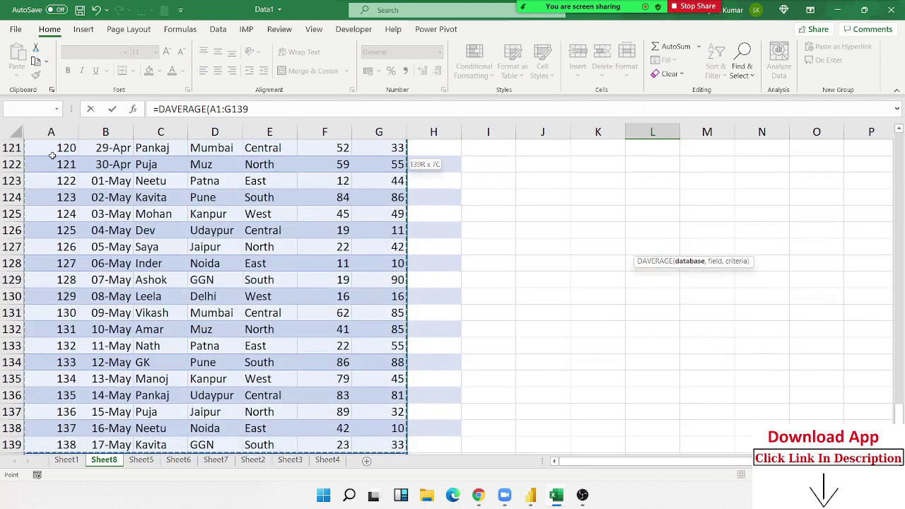
{"action": "type", "text": ","}
Complete the DAVERAGE with MRP field G1 and criteria J3:M6 (44.1667), then begin a DCOUNT in M8
{"action": "scroll", "coordinate": [331, 241], "scroll_direction": "up", "scroll_amount": 7}
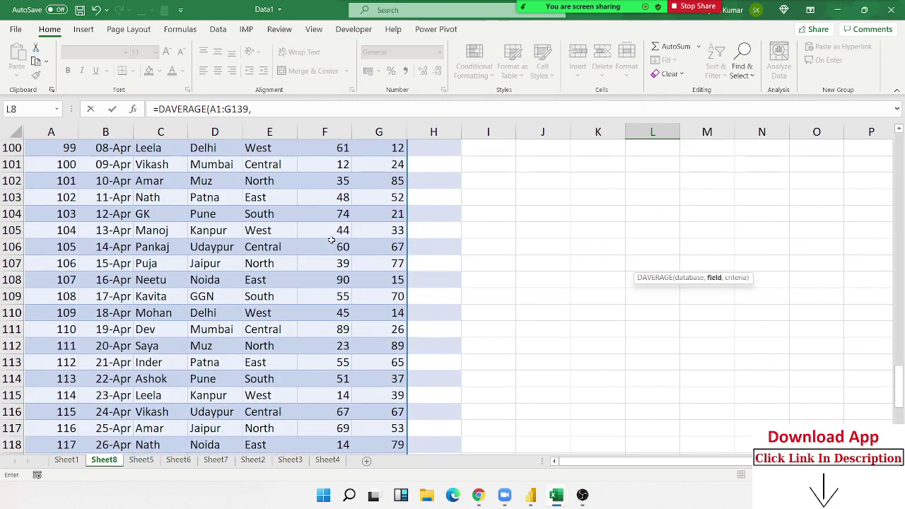
{"action": "scroll", "coordinate": [331, 240], "scroll_direction": "up", "scroll_amount": 7}
{"action": "scroll", "coordinate": [330, 241], "scroll_direction": "up", "scroll_amount": 14}
{"action": "scroll", "coordinate": [331, 241], "scroll_direction": "up", "scroll_amount": 12}
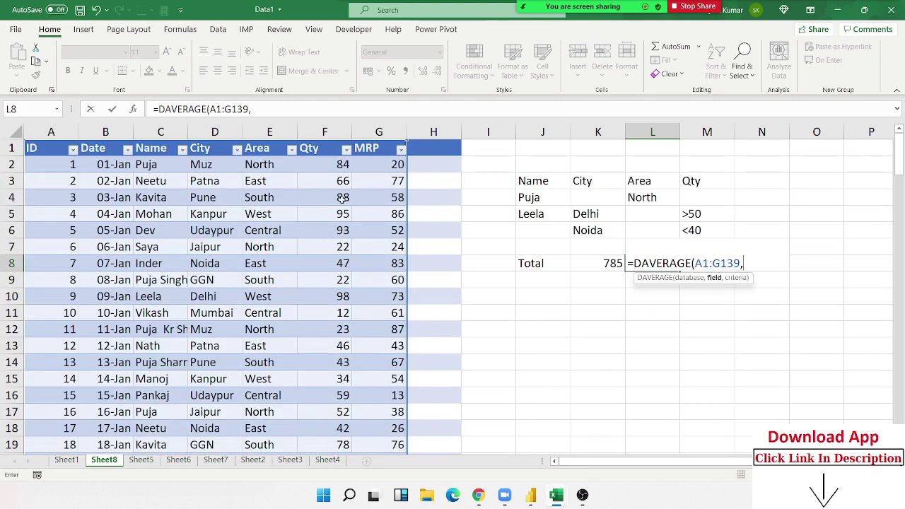
{"action": "left_click", "coordinate": [363, 147]}
{"action": "type", "text": ","}
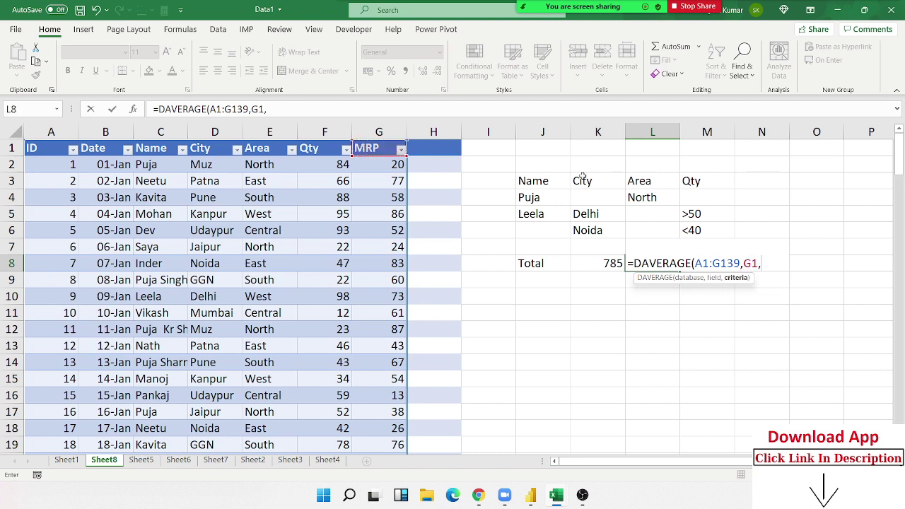
{"action": "left_click_drag", "start_coordinate": [534, 180], "coordinate": [685, 232]}
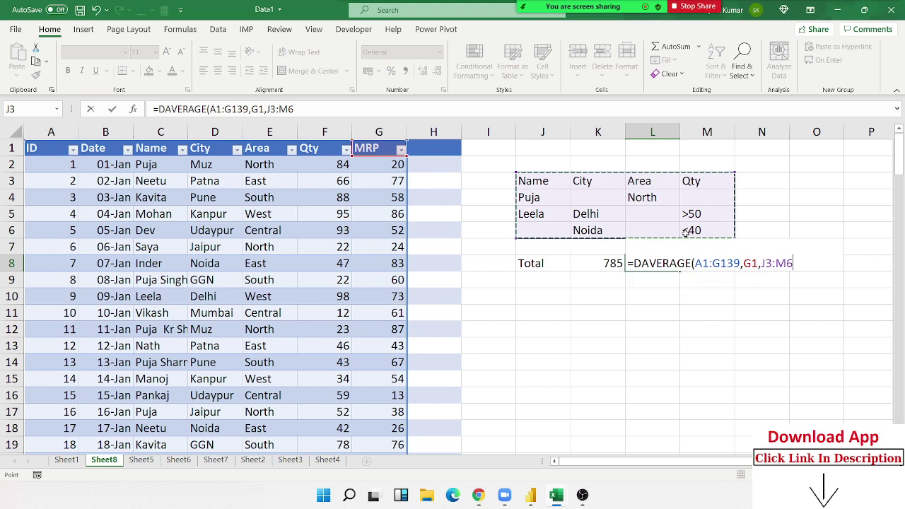
{"action": "key", "text": "Return"}
{"action": "left_click", "coordinate": [704, 263]}
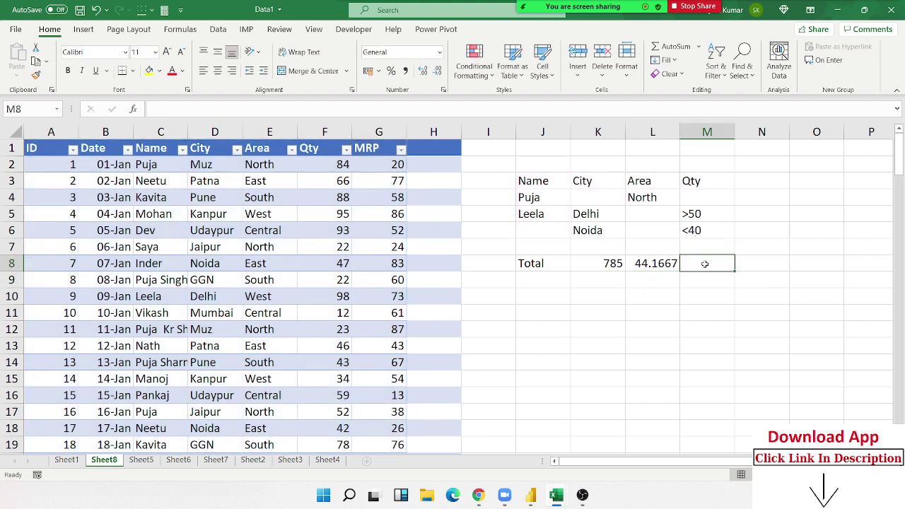
{"action": "type", "text": "="}
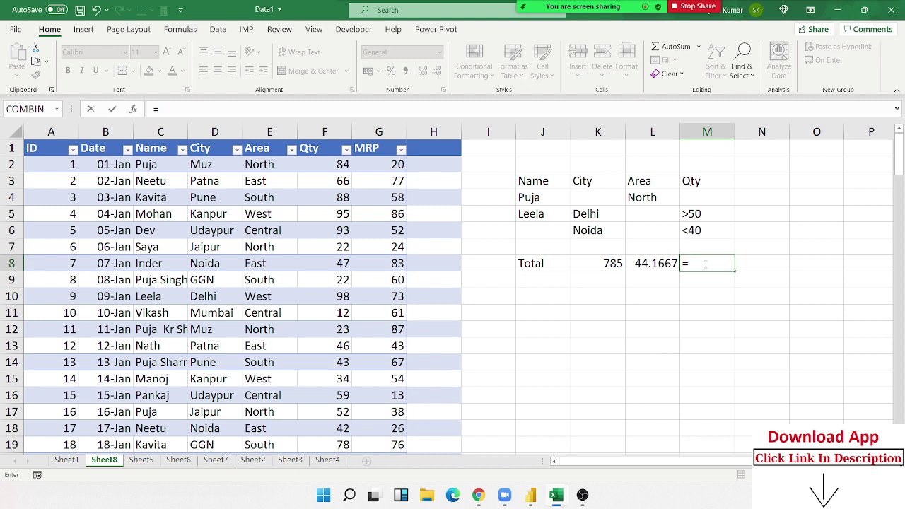
{"action": "type", "text": "dcou"}
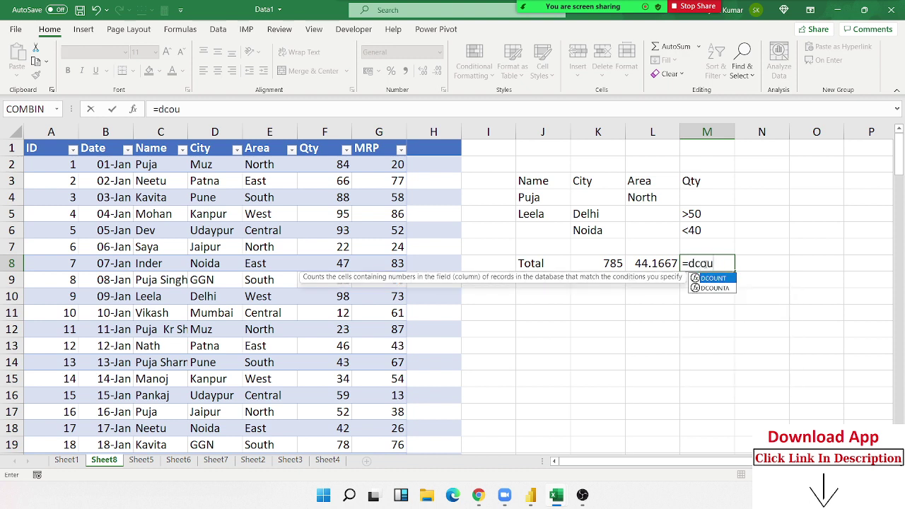
Enter =DCOUNT(A1:G139,G1,J3:M6) in M8, counting 18 matching MRP records
{"action": "key", "text": "Tab"}
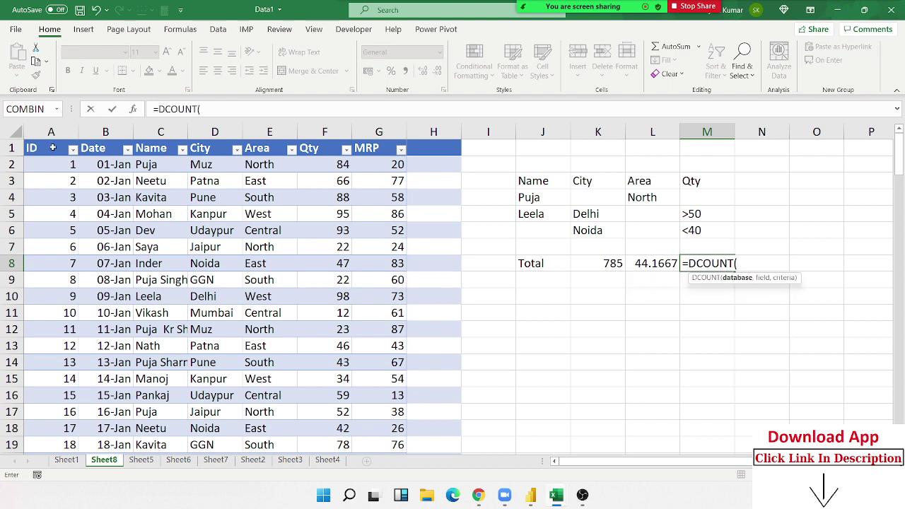
{"action": "left_click", "coordinate": [54, 148]}
{"action": "key", "text": "ctrl+shift+Right"}
{"action": "key", "text": "ctrl+shift+Down"}
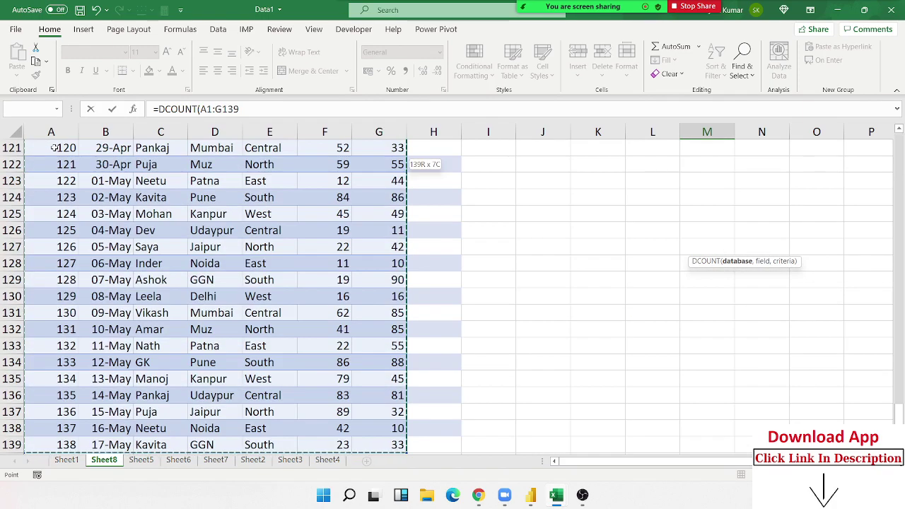
{"action": "type", "text": ","}
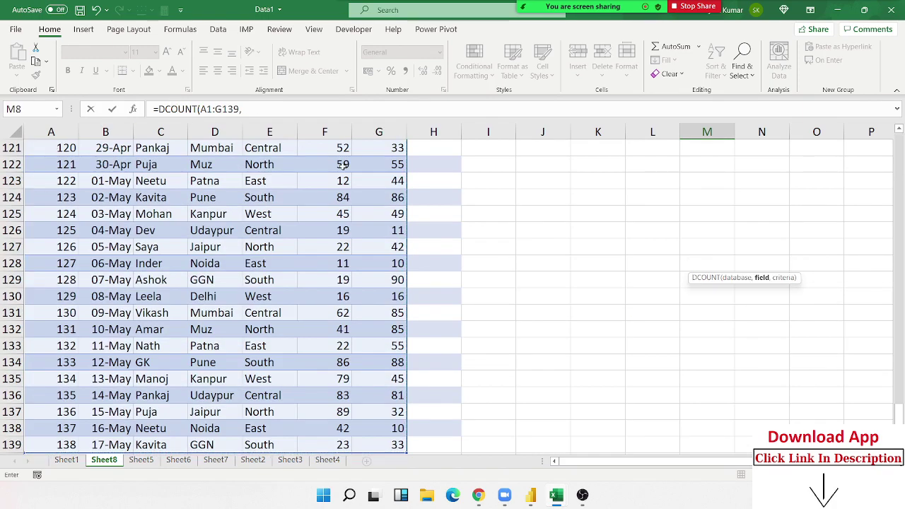
{"action": "left_click", "coordinate": [342, 165]}
{"action": "key", "text": "ctrl+Up"}
{"action": "key", "text": "Right"}
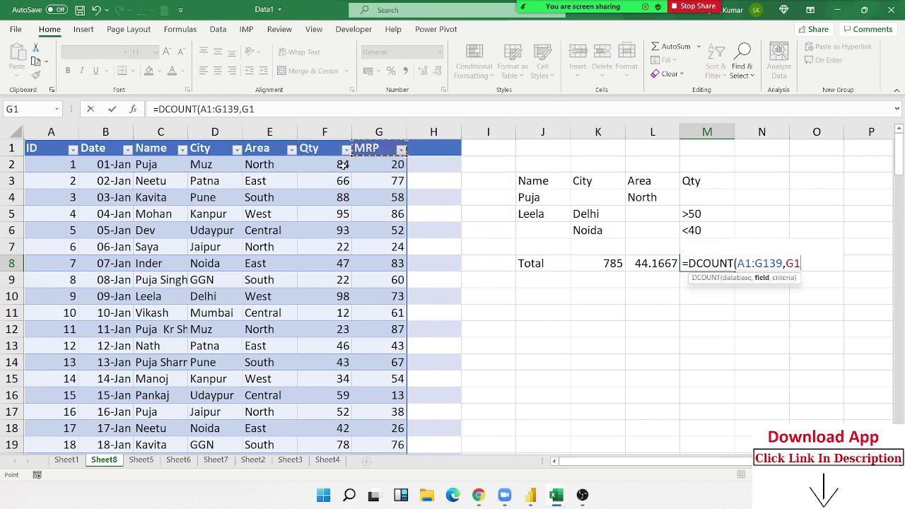
{"action": "type", "text": ","}
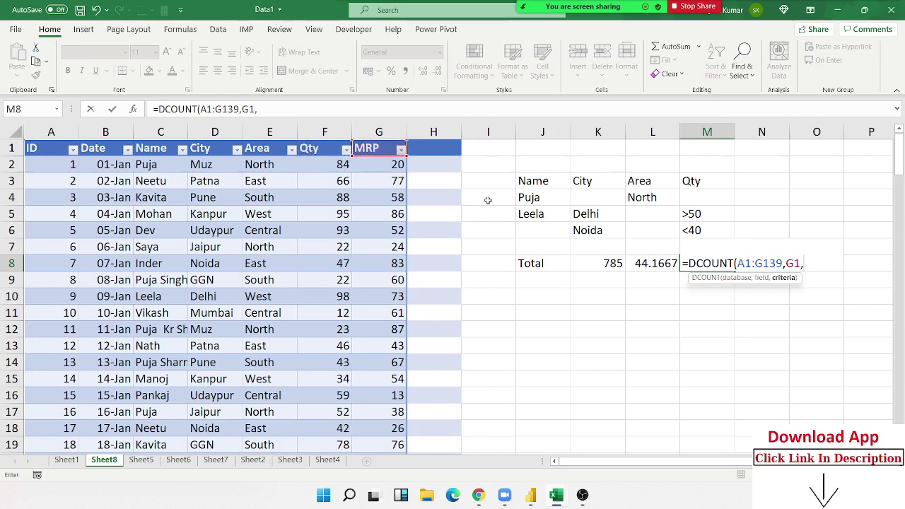
{"action": "mouse_move", "coordinate": [537, 182]}
{"action": "left_mouse_down"}
{"action": "mouse_move", "coordinate": [691, 222]}
{"action": "mouse_move", "coordinate": [690, 231]}
{"action": "left_mouse_up"}
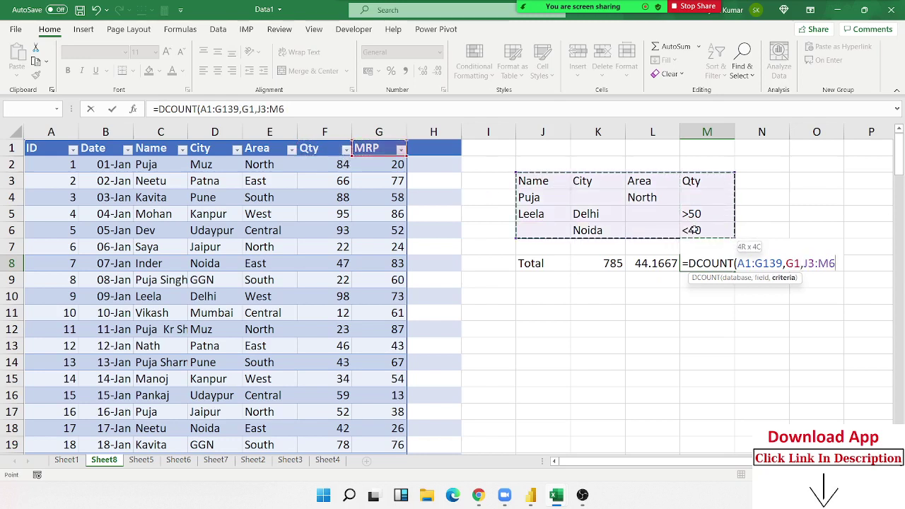
{"action": "key", "text": "Return"}
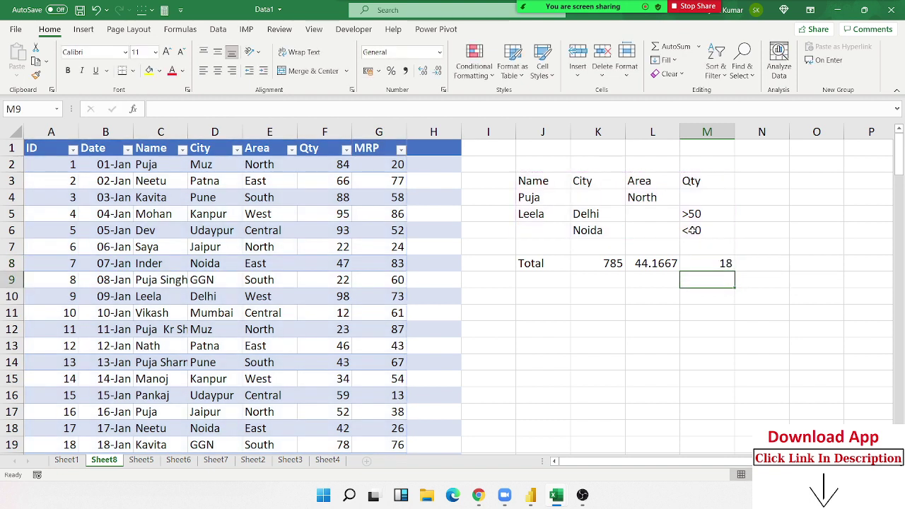
{"action": "key", "text": "Up"}
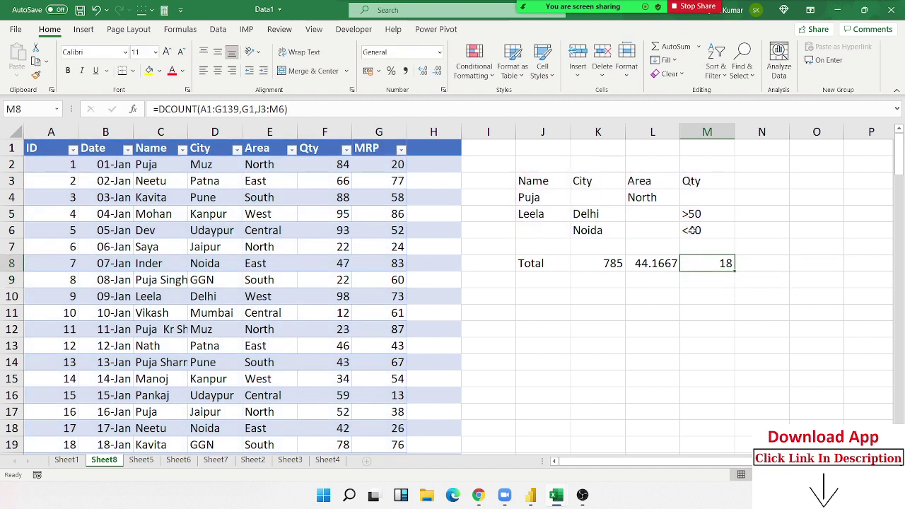